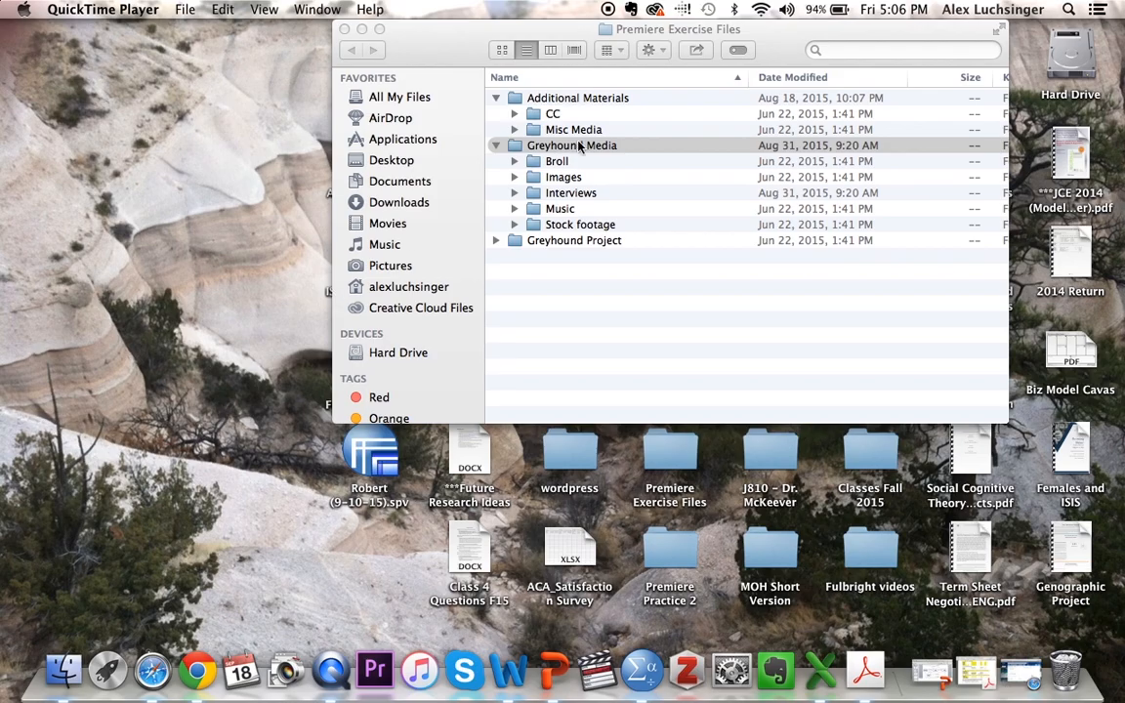
# Step: Move the Premiere Exercise Files window aside and rename the untitled desktop folder as "Lastname_Audio Project"
pyautogui.moveTo(583, 28); pyautogui.dragTo(882, 158)
pyautogui.click(556, 391)
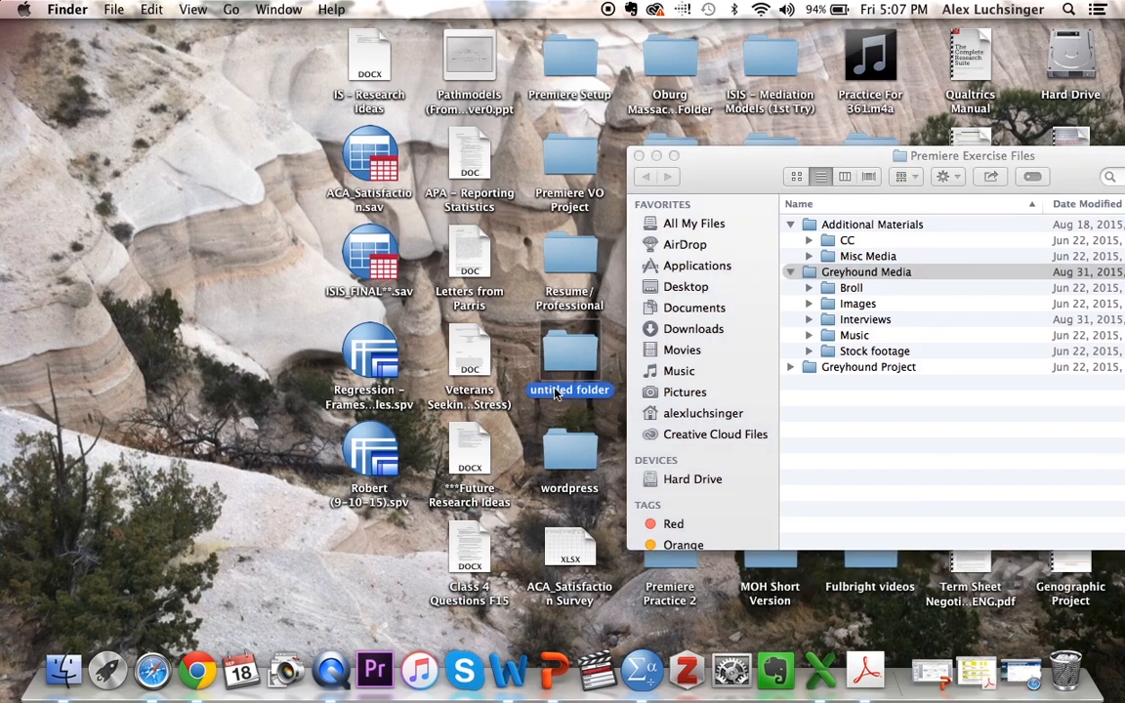
pyautogui.click(554, 390)
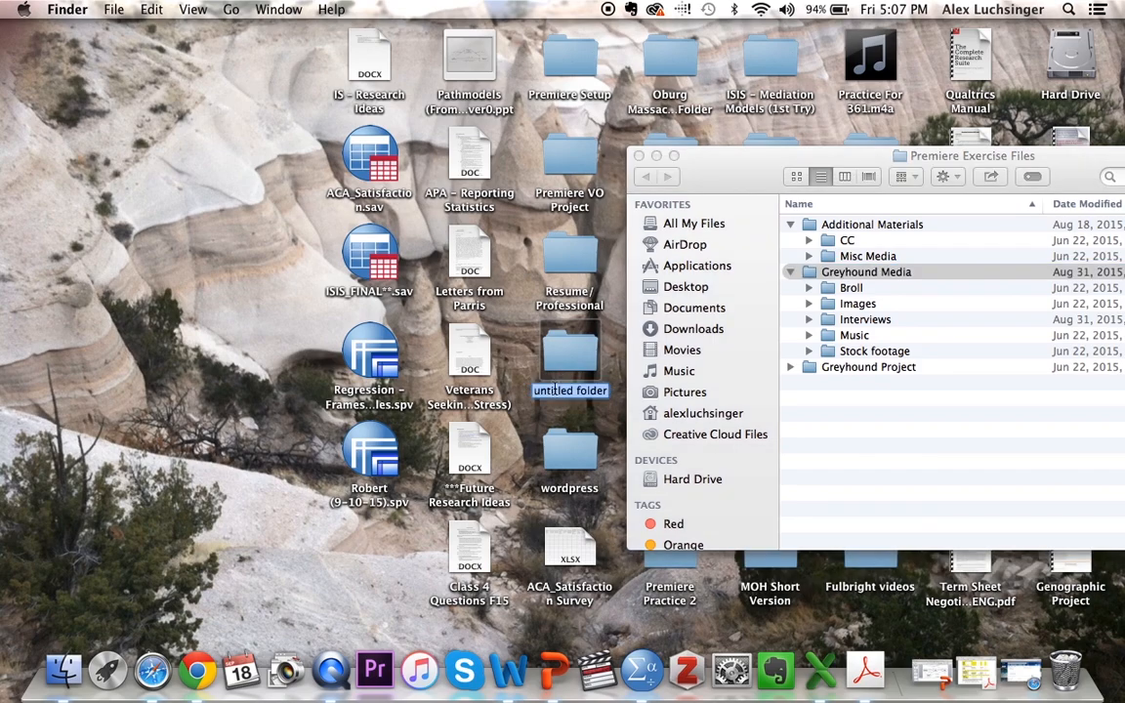
pyautogui.write('Lastna')
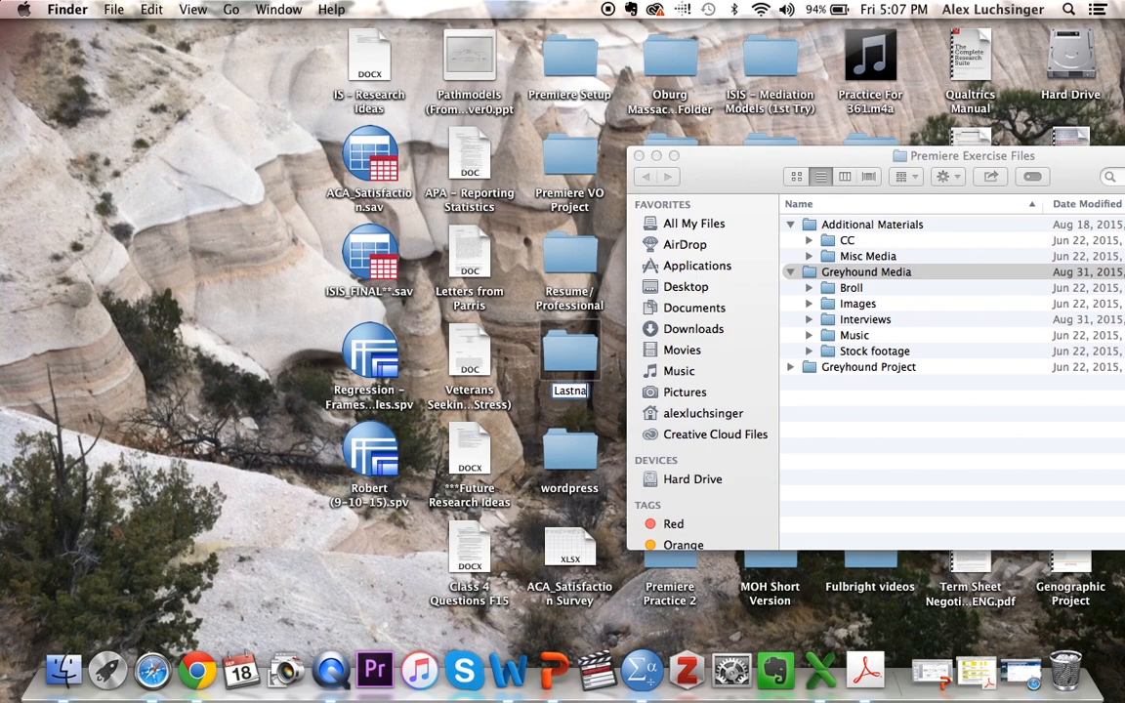
pyautogui.write('me_Aud')
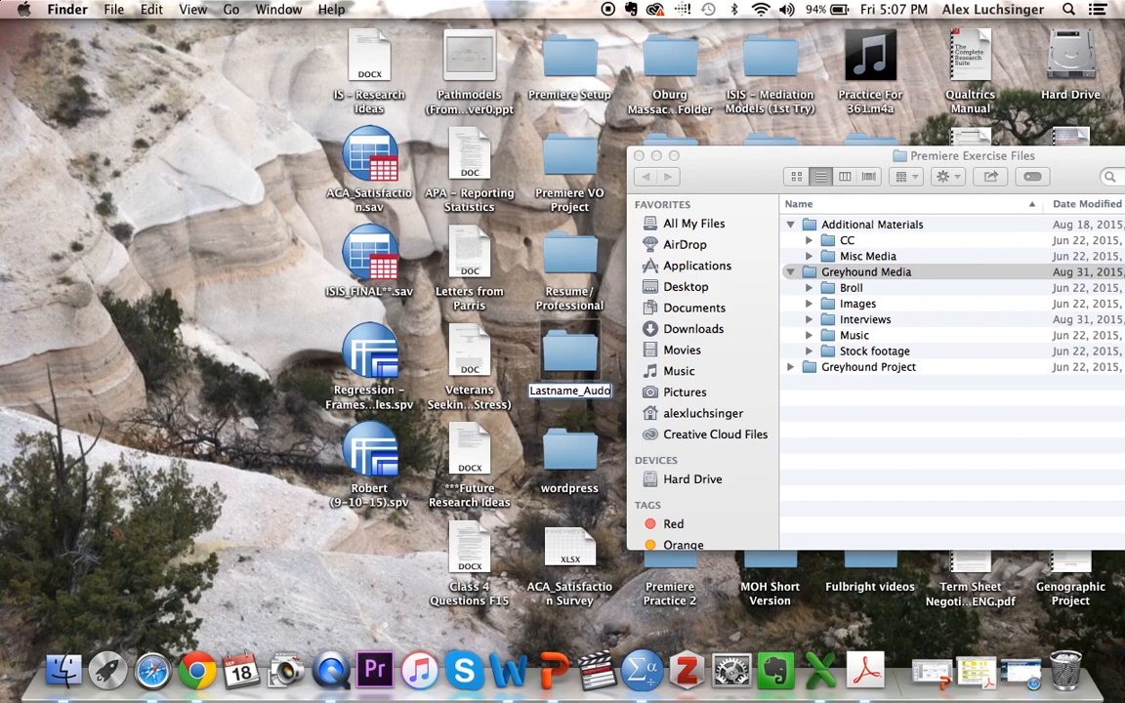
pyautogui.write('io Project')
pyautogui.press('Return')
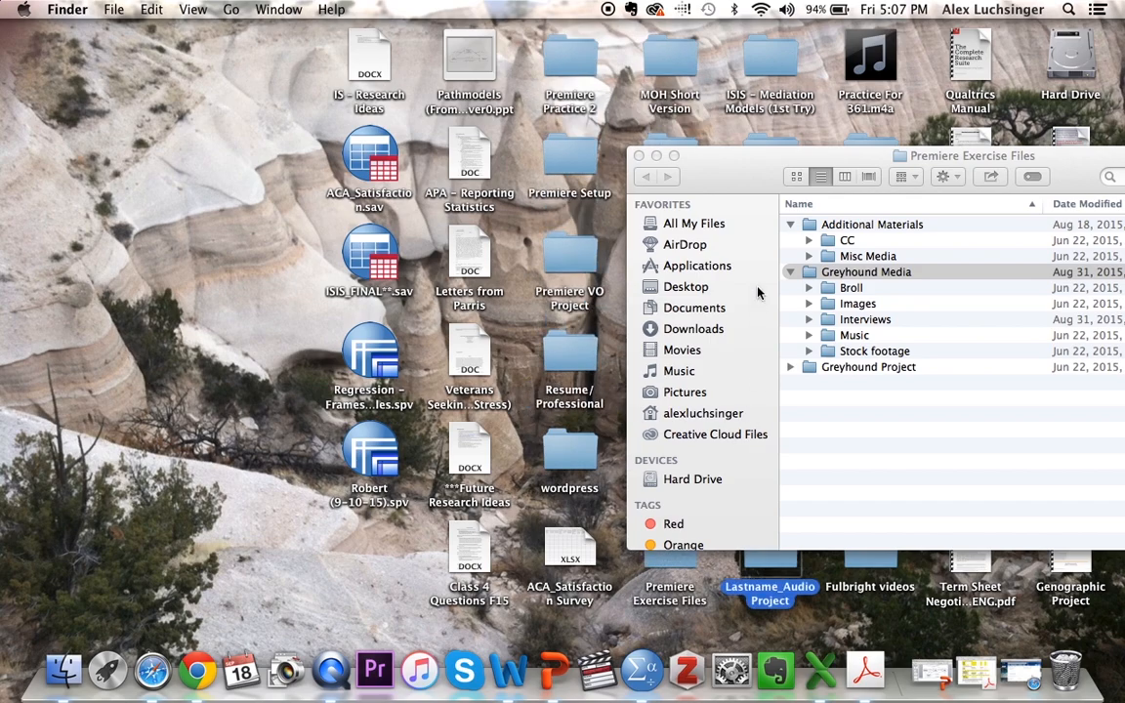
# Step: Open the Lastname_Audio Project folder and move the desktop file Practice For 361.m4a into it
pyautogui.moveTo(754, 156); pyautogui.dragTo(66, 8)
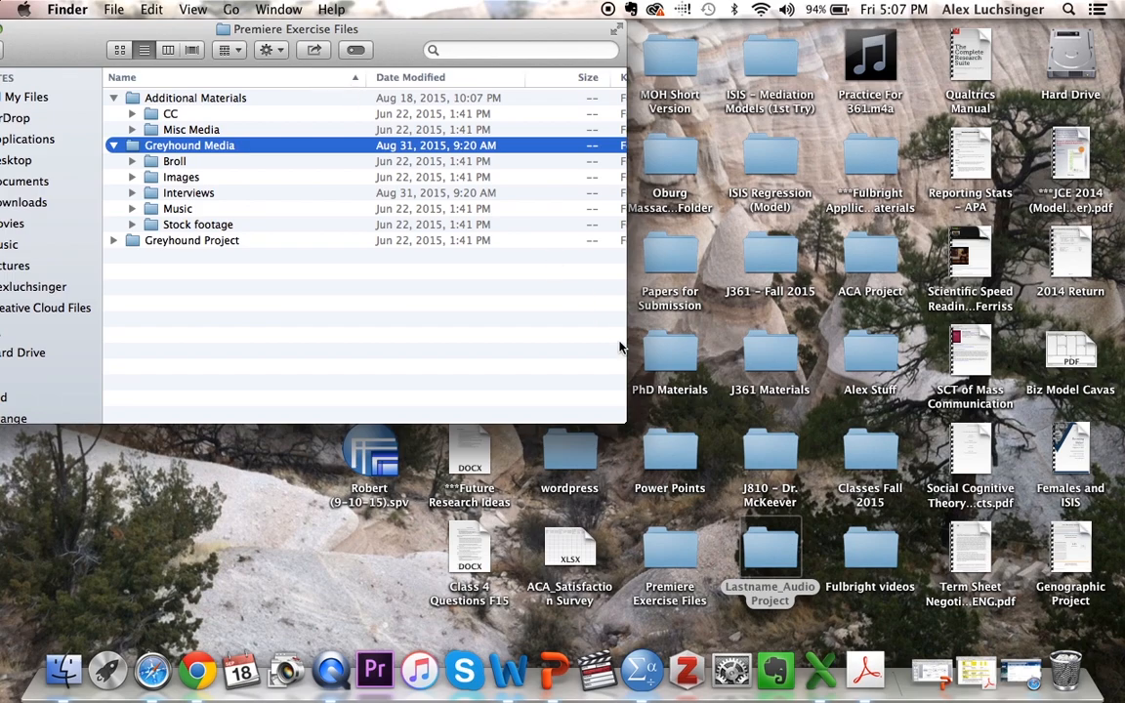
pyautogui.doubleClick(778, 561)
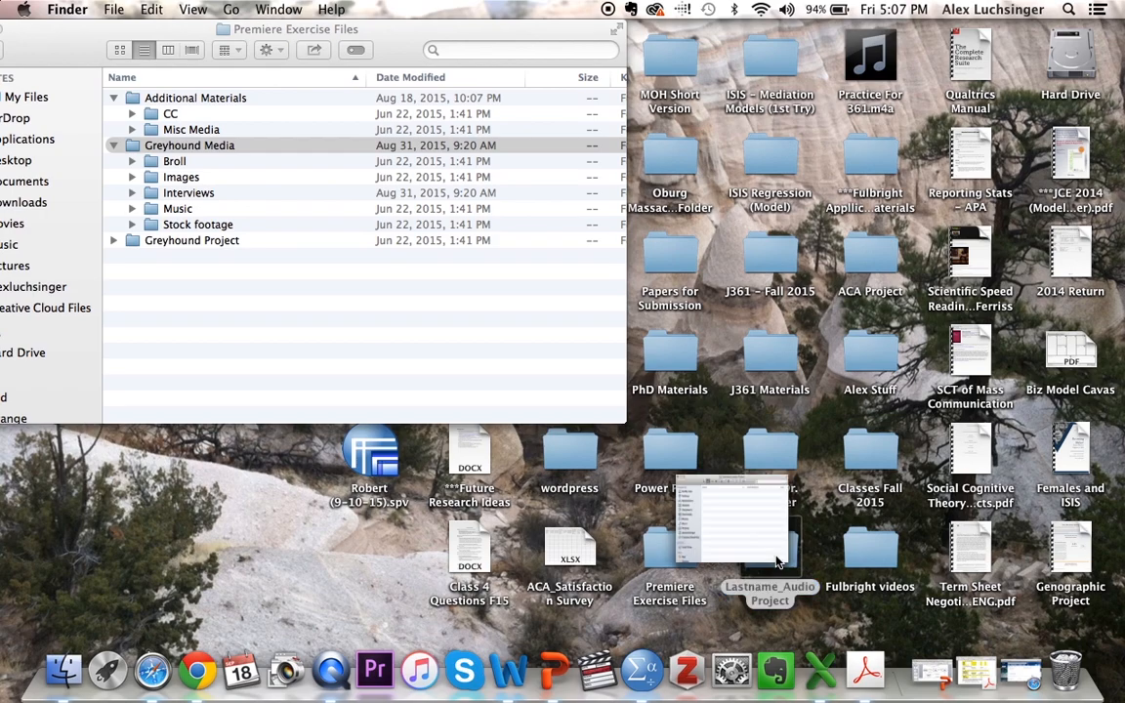
pyautogui.moveTo(464, 57); pyautogui.dragTo(620, 235)
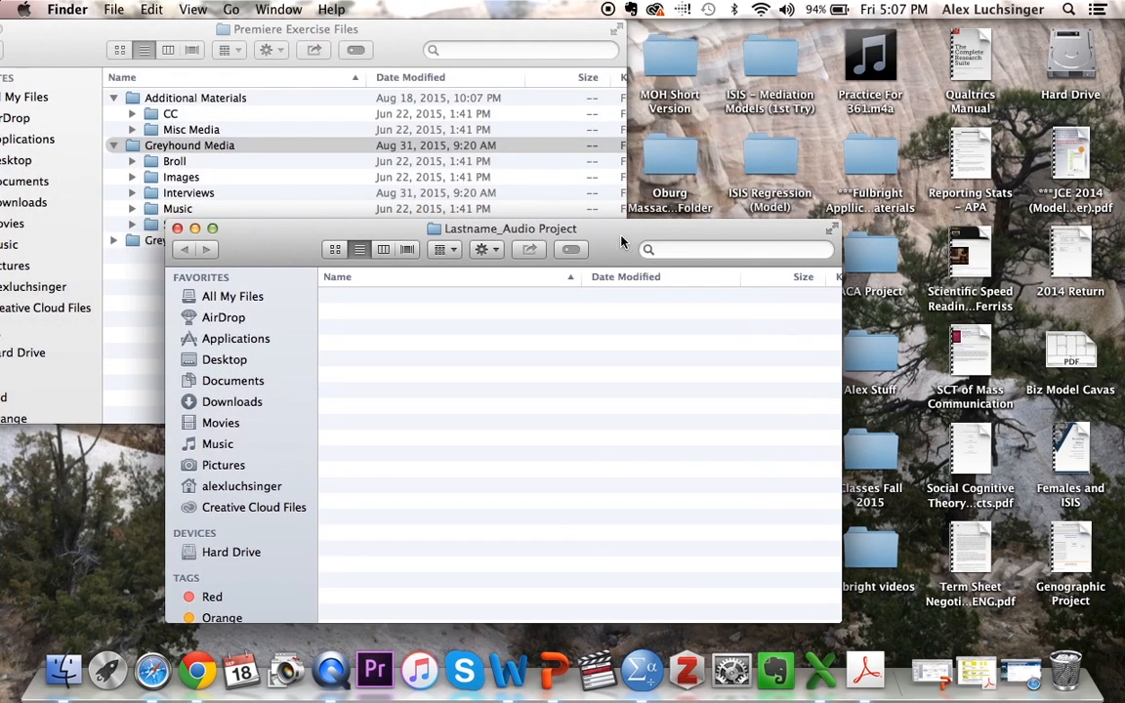
pyautogui.moveTo(879, 44); pyautogui.dragTo(454, 369)
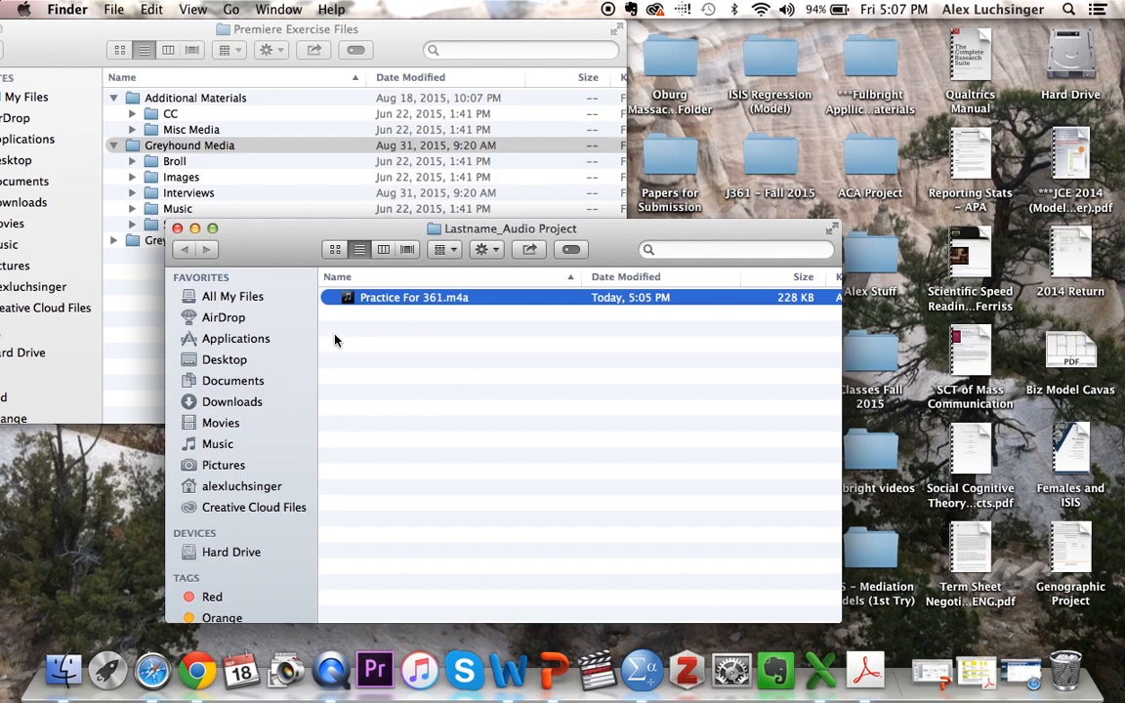
# Step: Move the Barbara interviews folder from Greyhound Media's Interviews folder into Lastname_Audio Project, and close both folder windows
pyautogui.moveTo(261, 244); pyautogui.dragTo(527, 146)
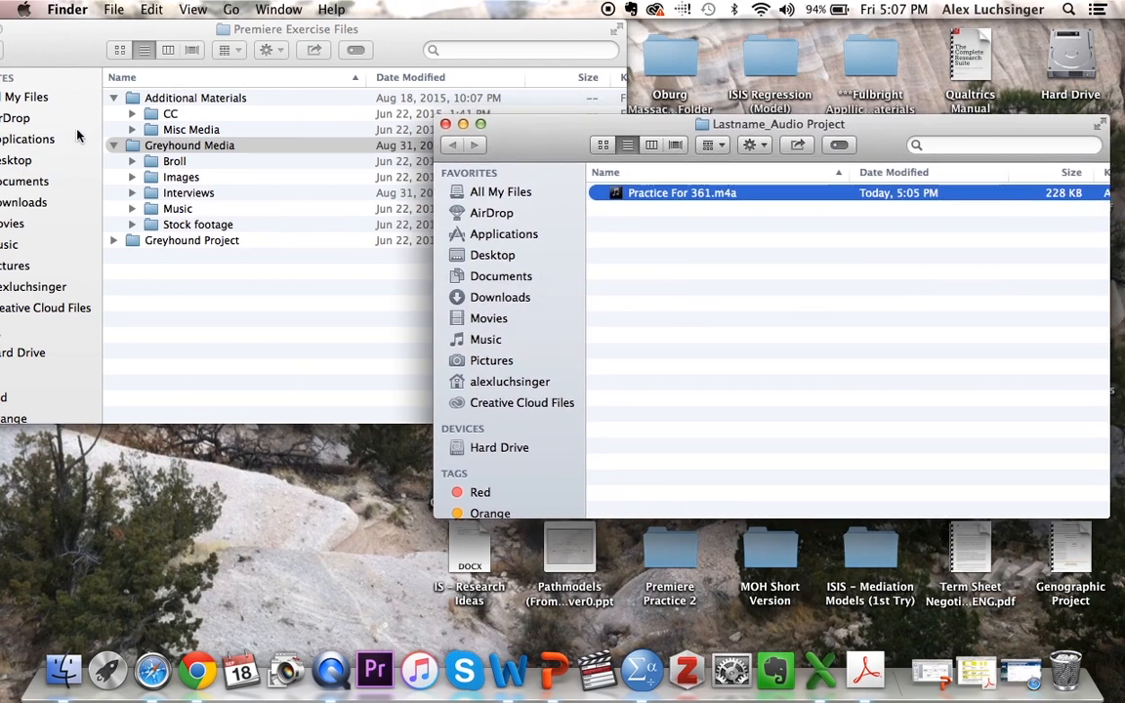
pyautogui.click(132, 193)
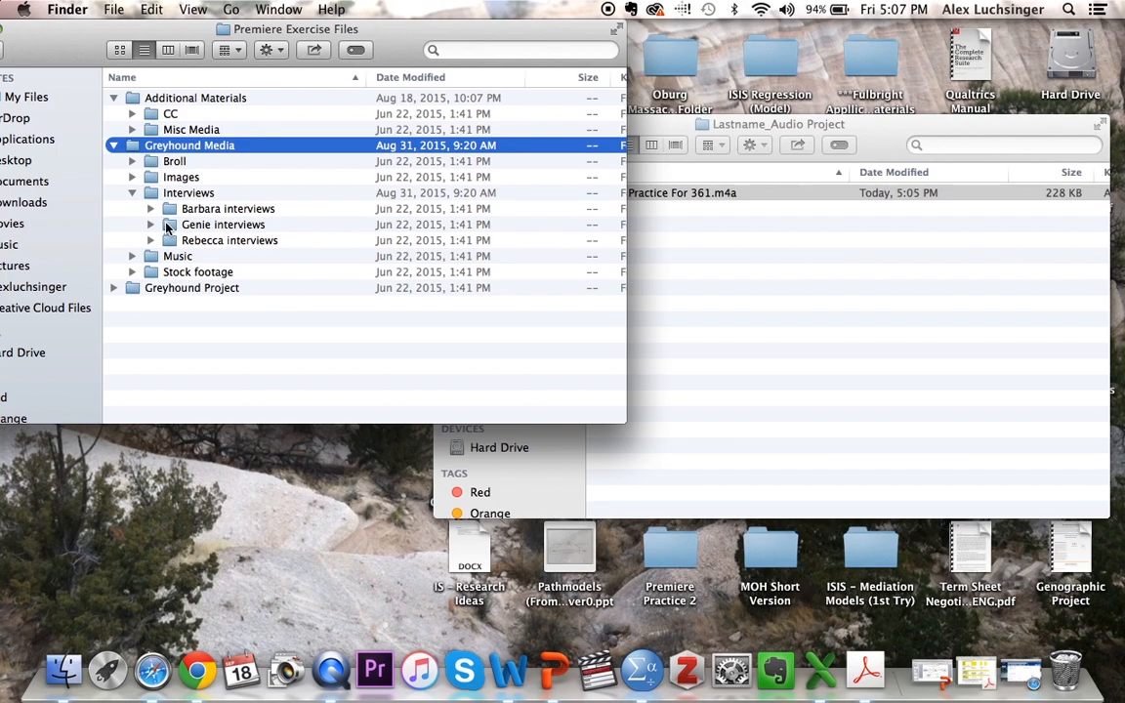
pyautogui.moveTo(169, 215); pyautogui.dragTo(769, 303)
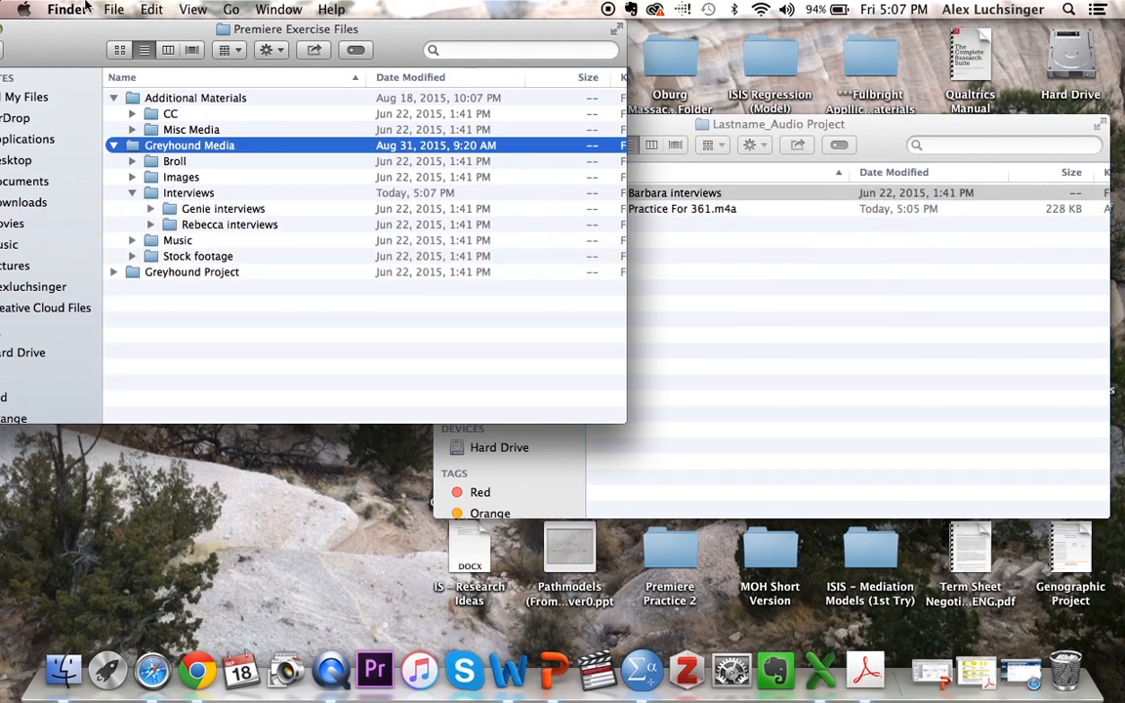
pyautogui.moveTo(32, 35); pyautogui.dragTo(127, 36)
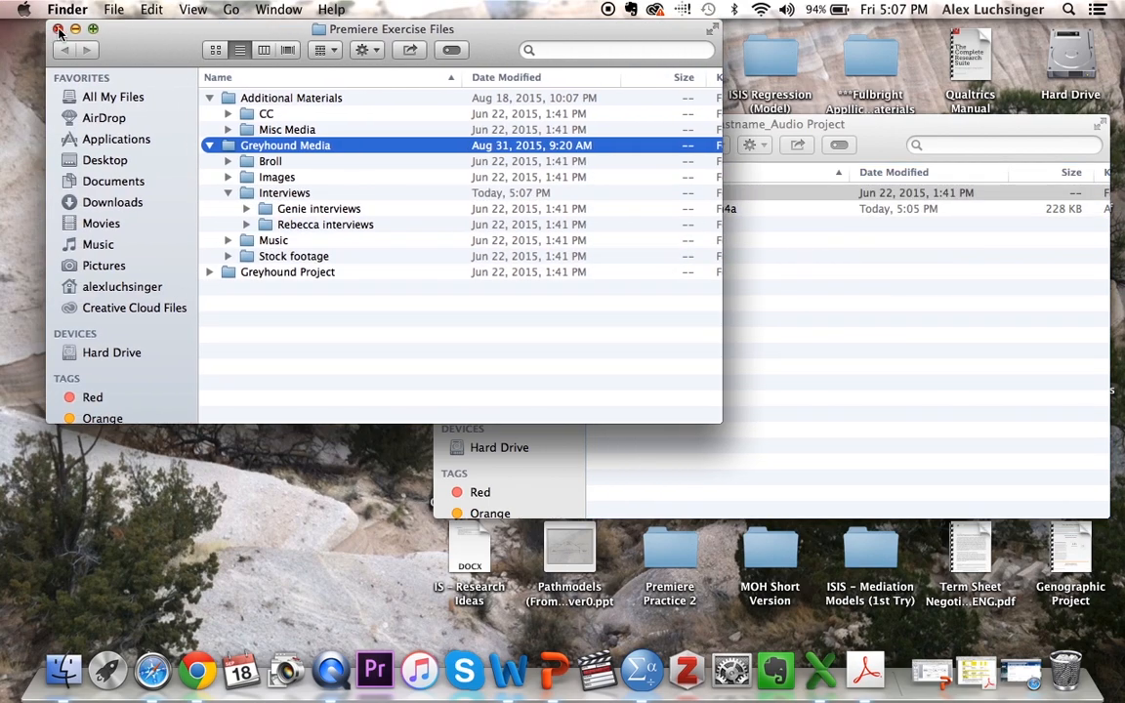
pyautogui.click(57, 35)
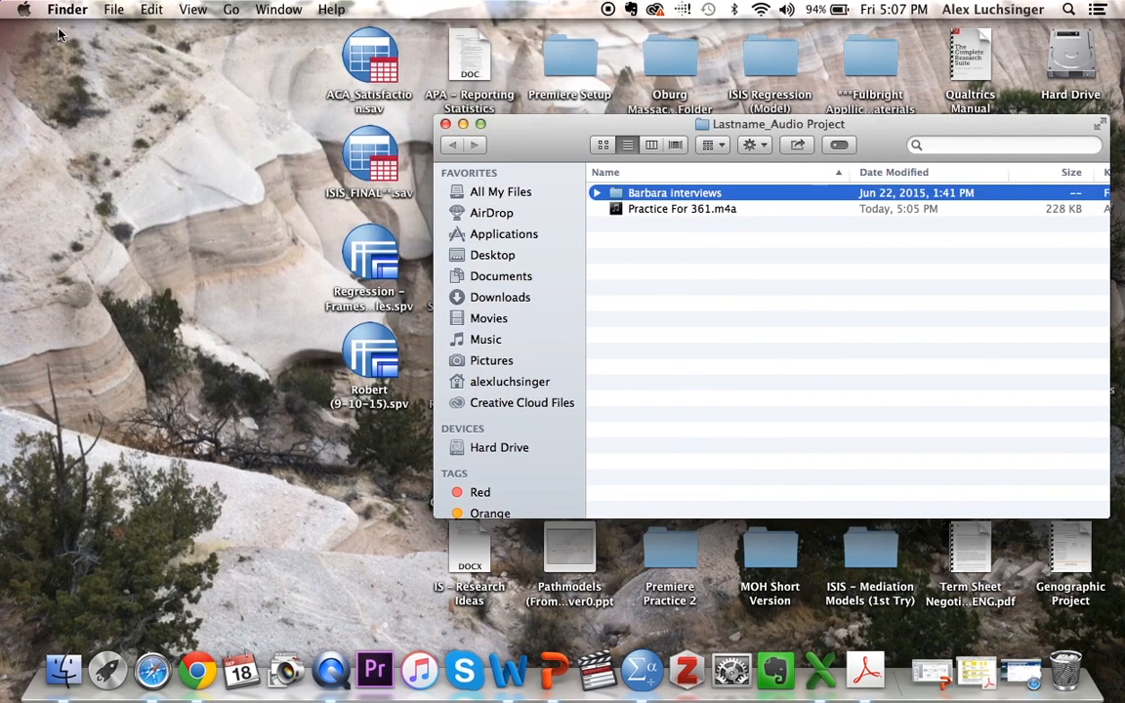
pyautogui.click(445, 124)
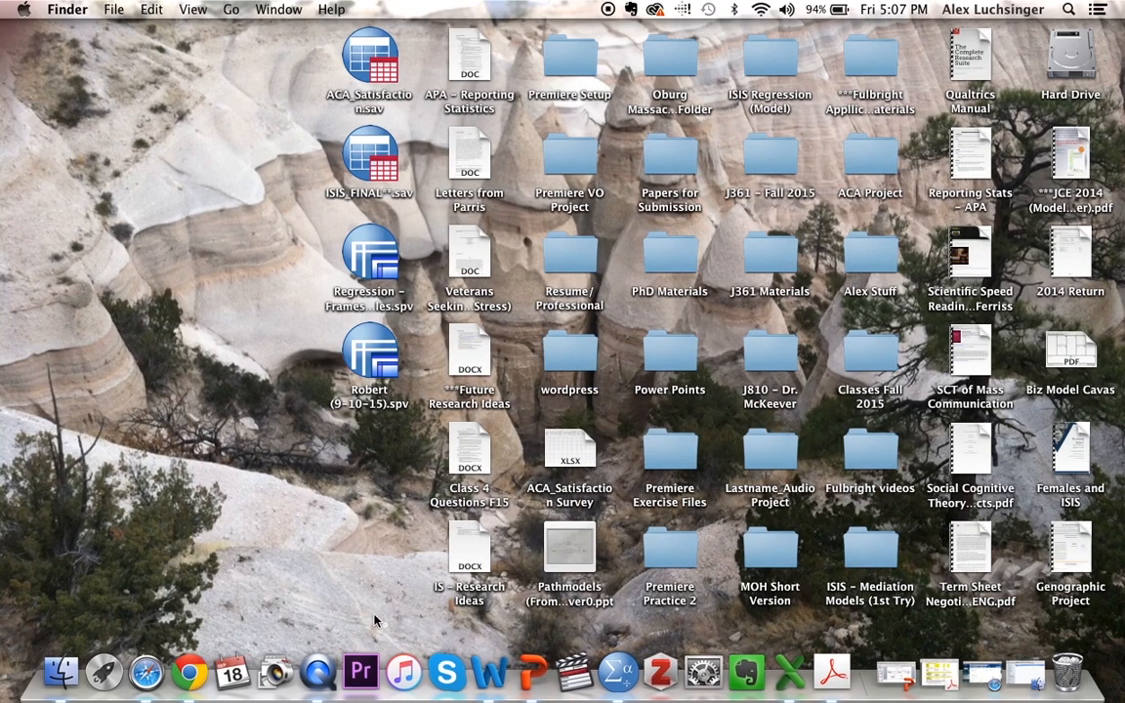
# Step: Switch to Premiere Pro and start a new project named "Lastname_Audio Pkg"
pyautogui.click(361, 670)
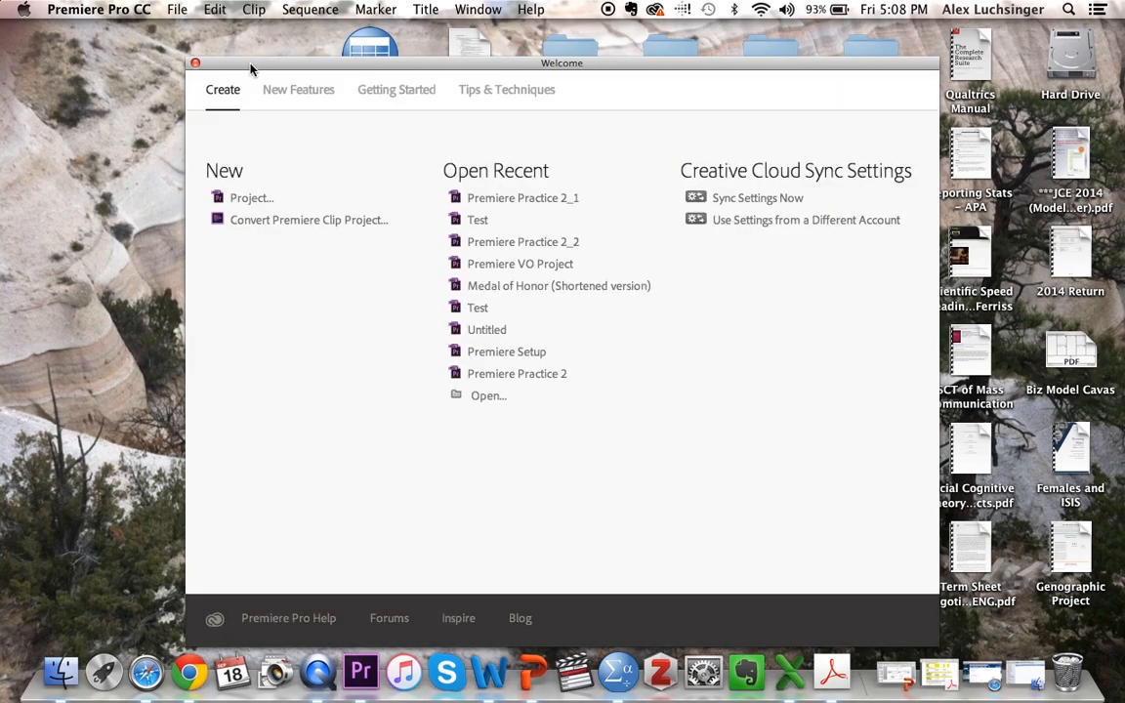
pyautogui.click(247, 205)
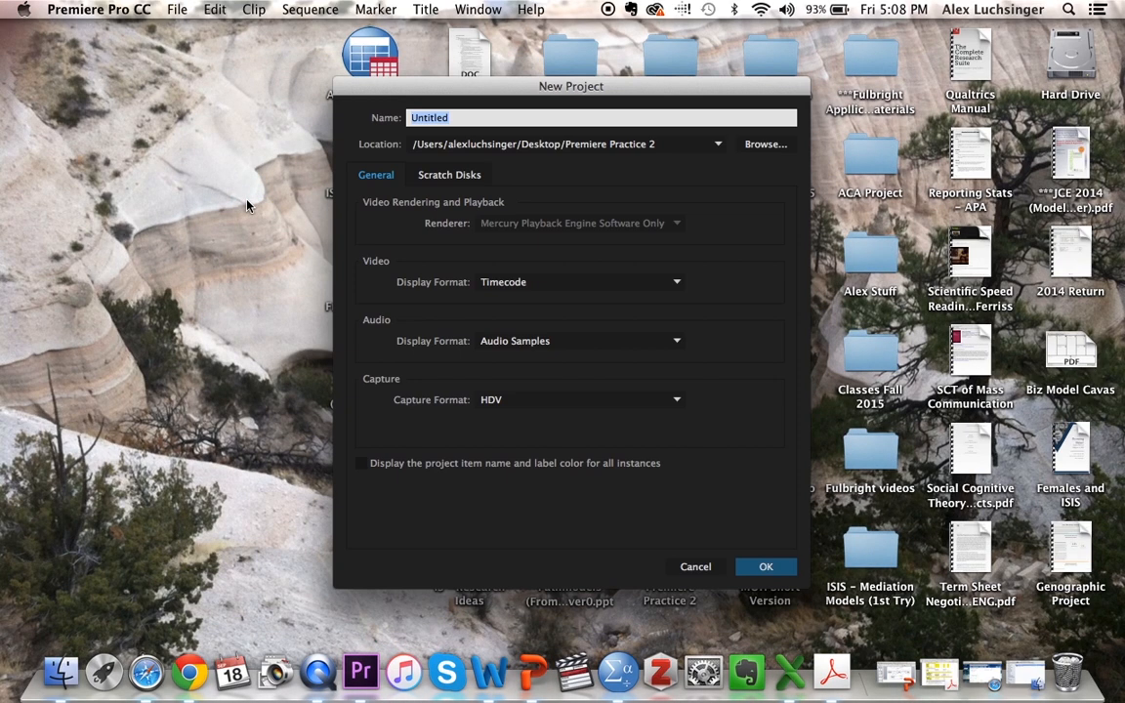
pyautogui.write('Lastname_Audio Pkg')
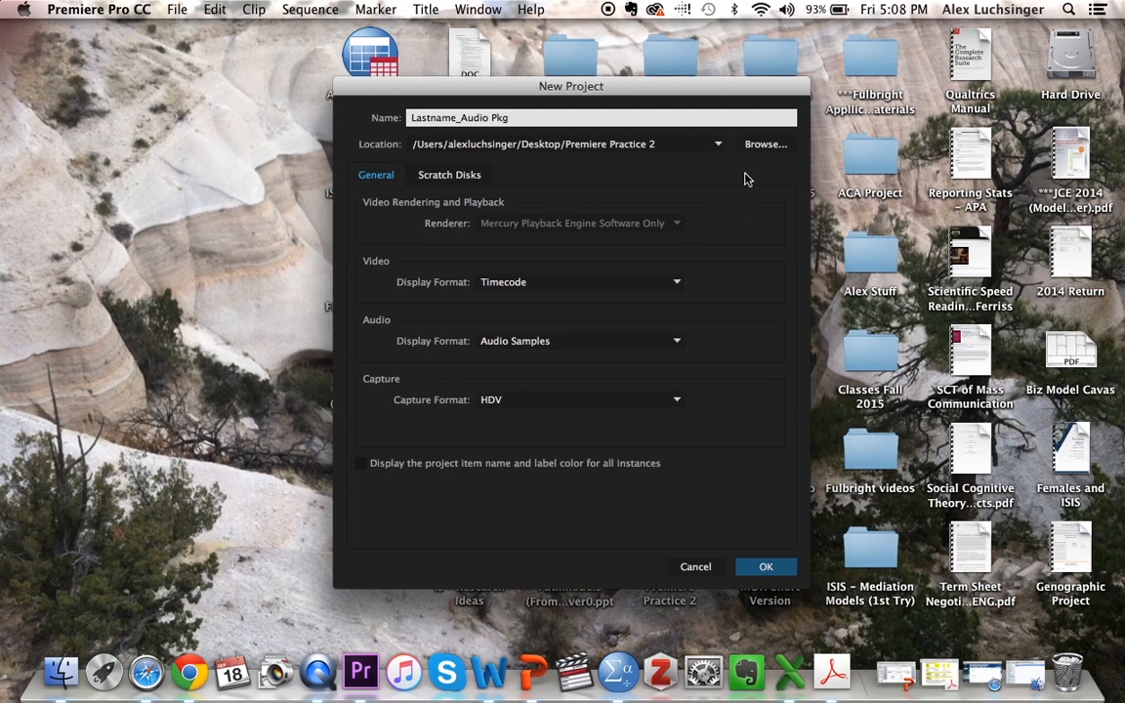
# Step: Set the project location to the desktop's Lastname_Audio Project folder, check the scratch disk paths, and create the project
pyautogui.click(763, 145)
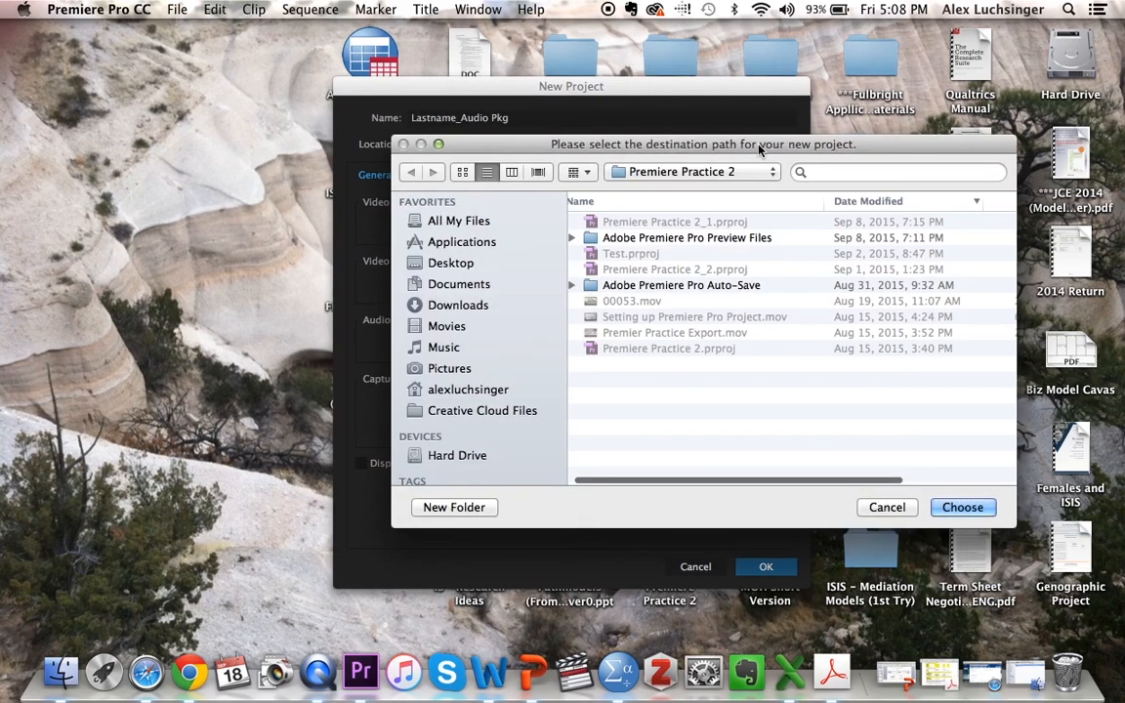
pyautogui.click(503, 263)
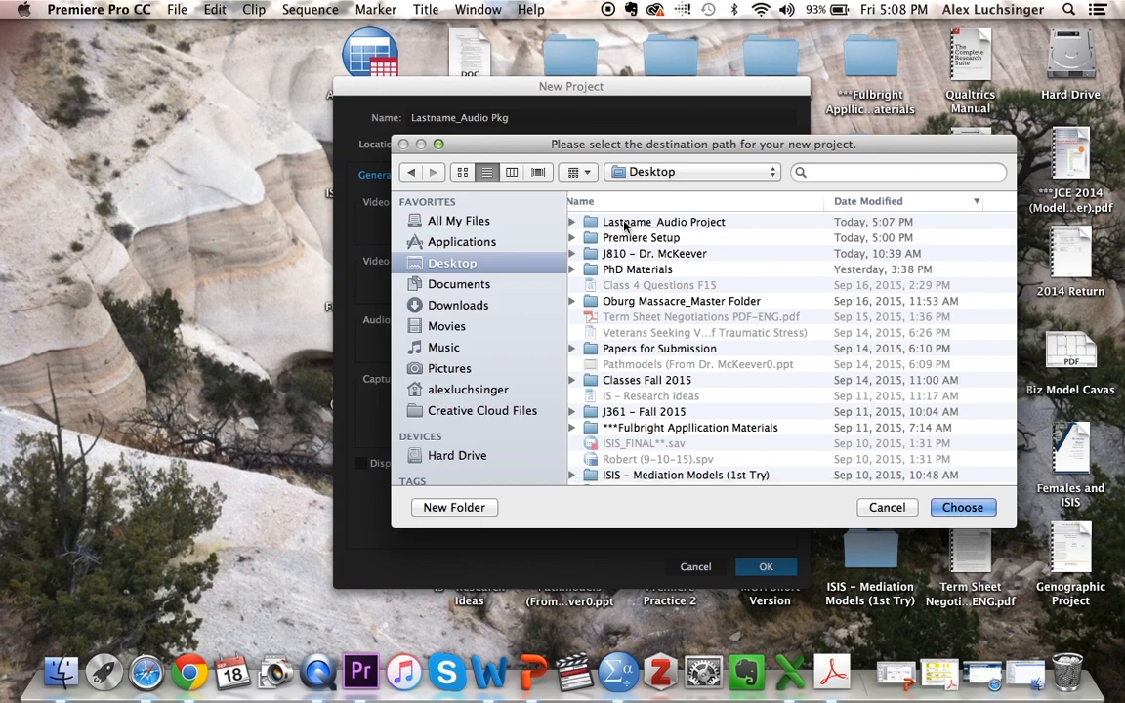
pyautogui.click(591, 222)
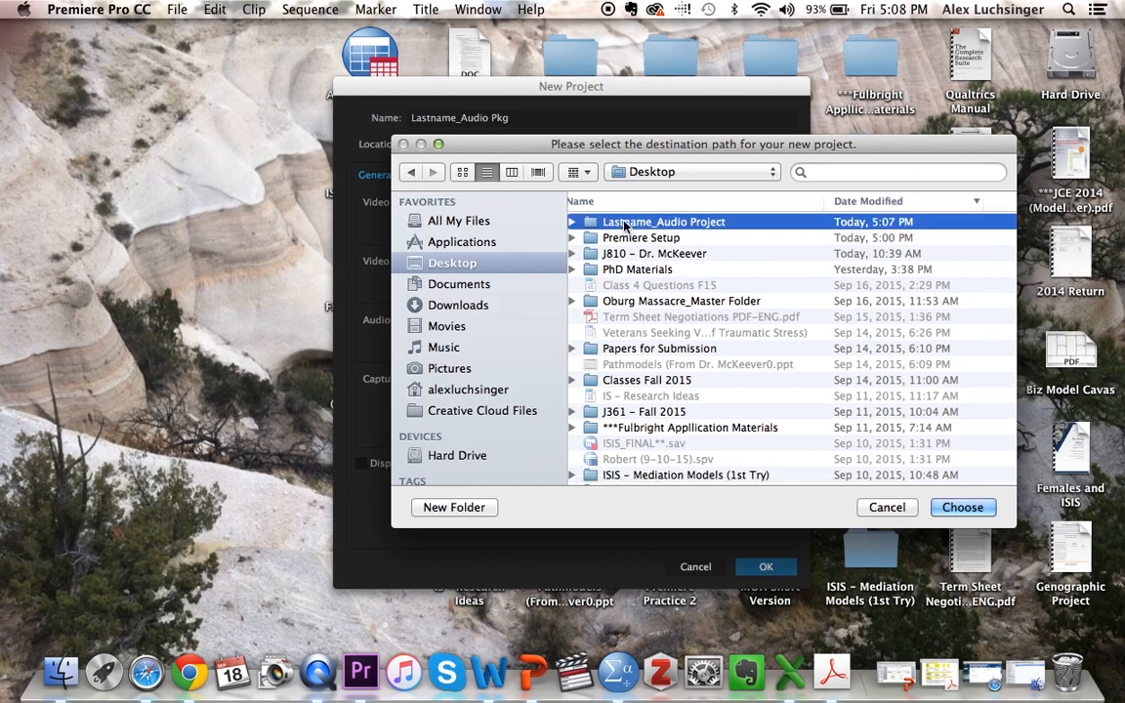
pyautogui.click(956, 508)
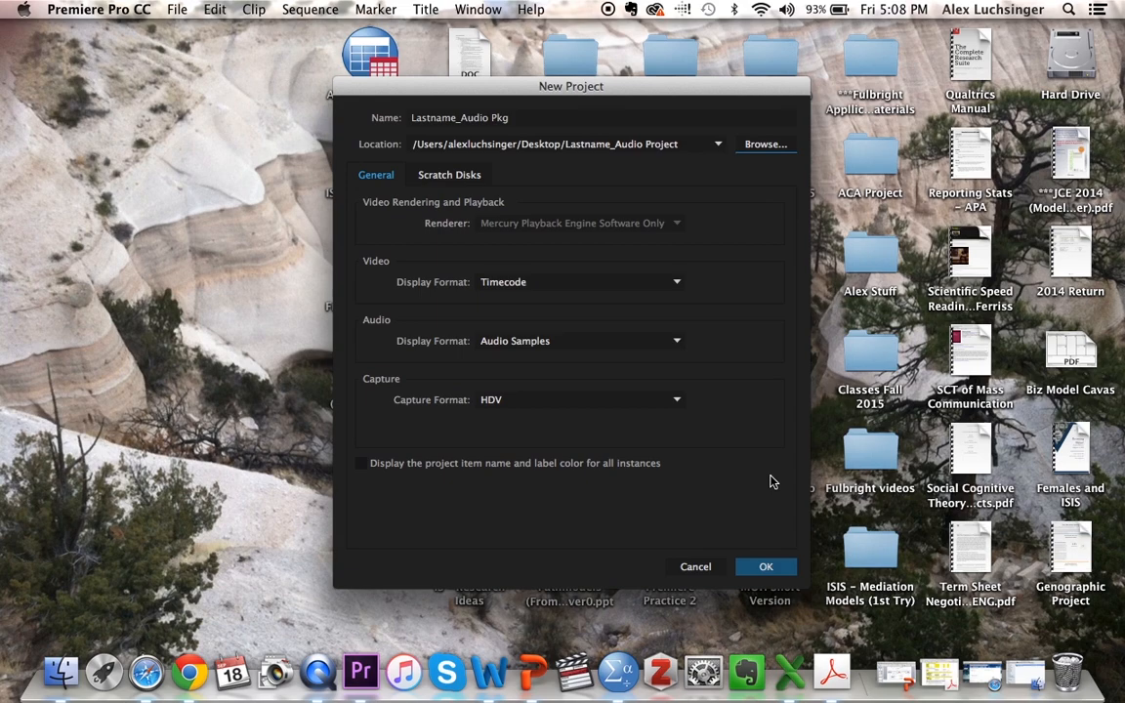
pyautogui.click(463, 174)
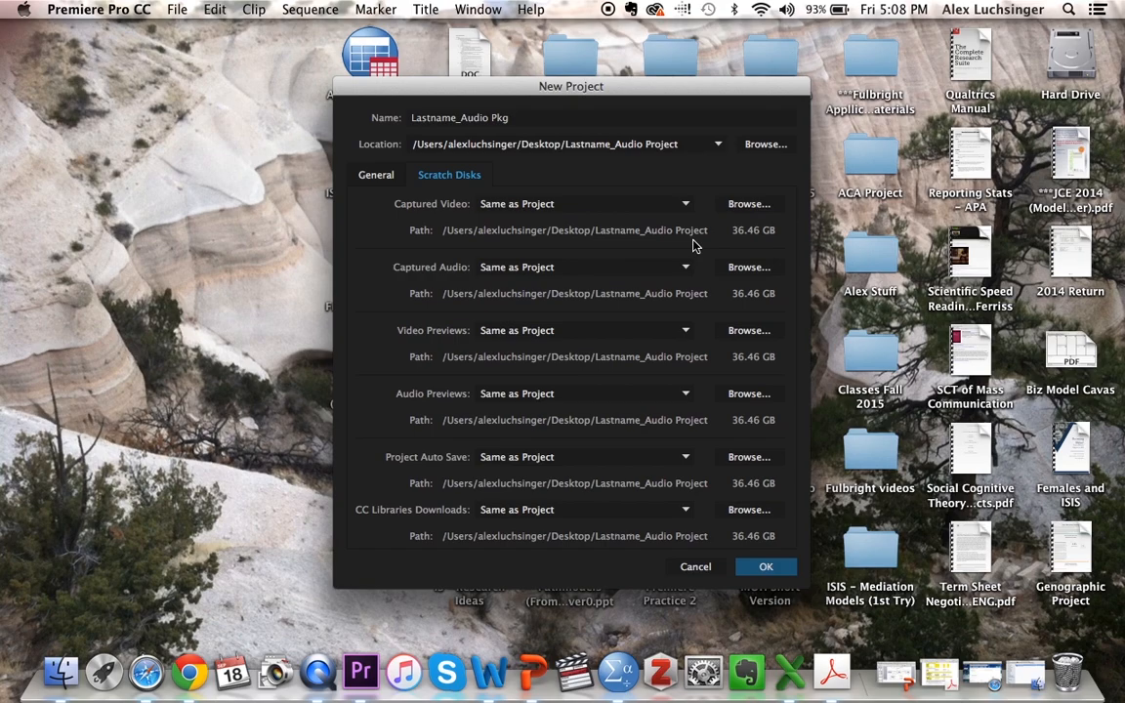
pyautogui.click(767, 569)
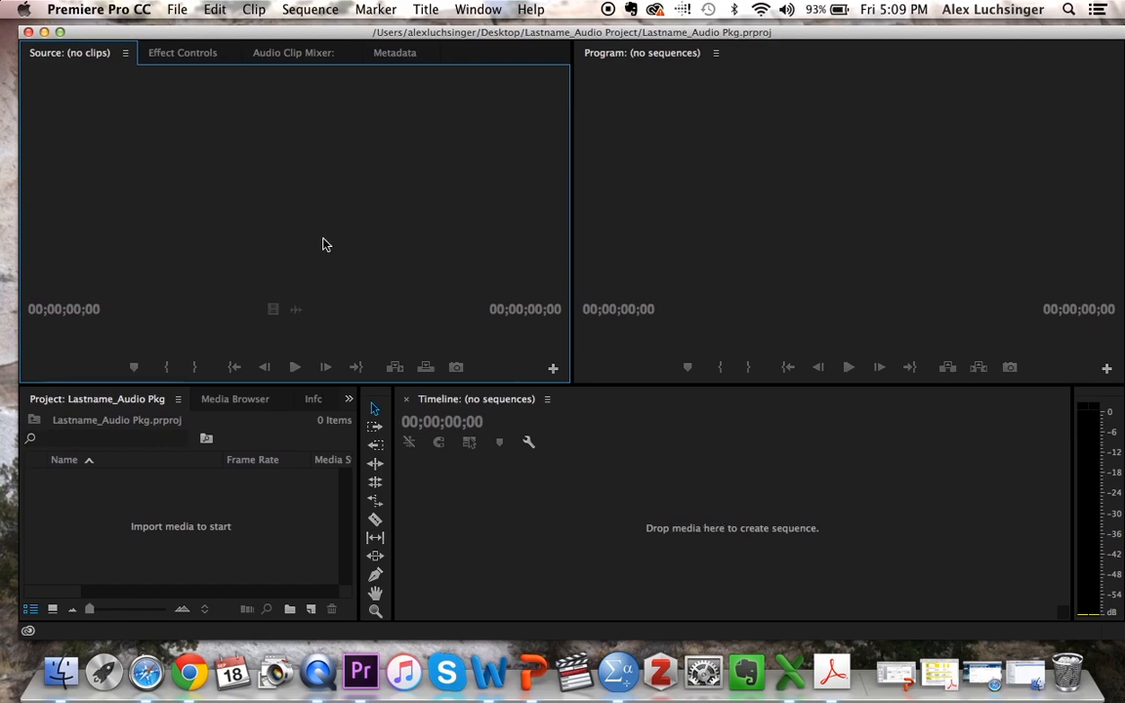
# Step: Import Practice For 361.m4a and the Barbara interviews folder from Lastname_Audio Project
pyautogui.click(177, 9)
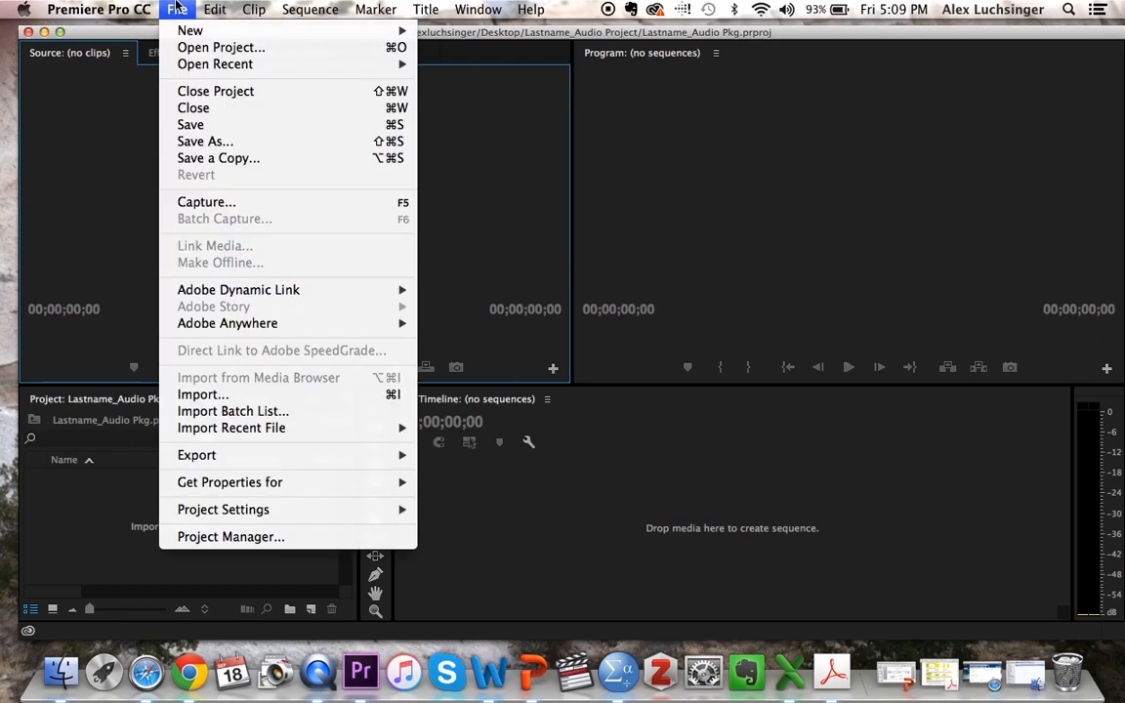
pyautogui.click(225, 394)
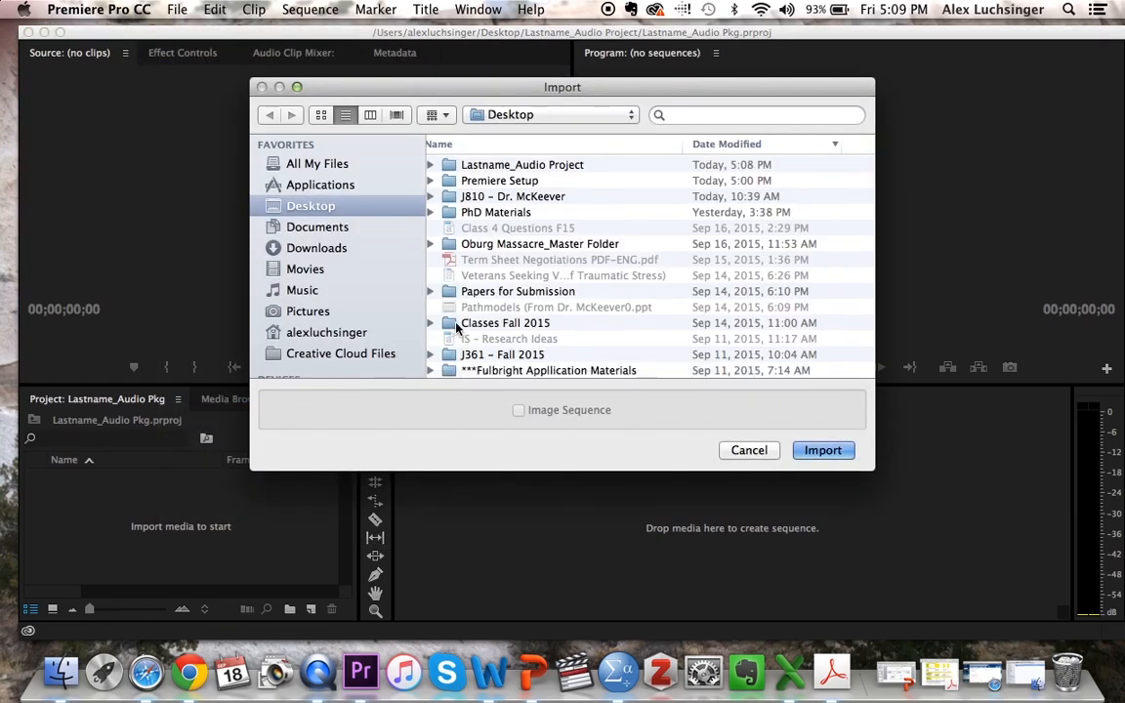
pyautogui.click(430, 165)
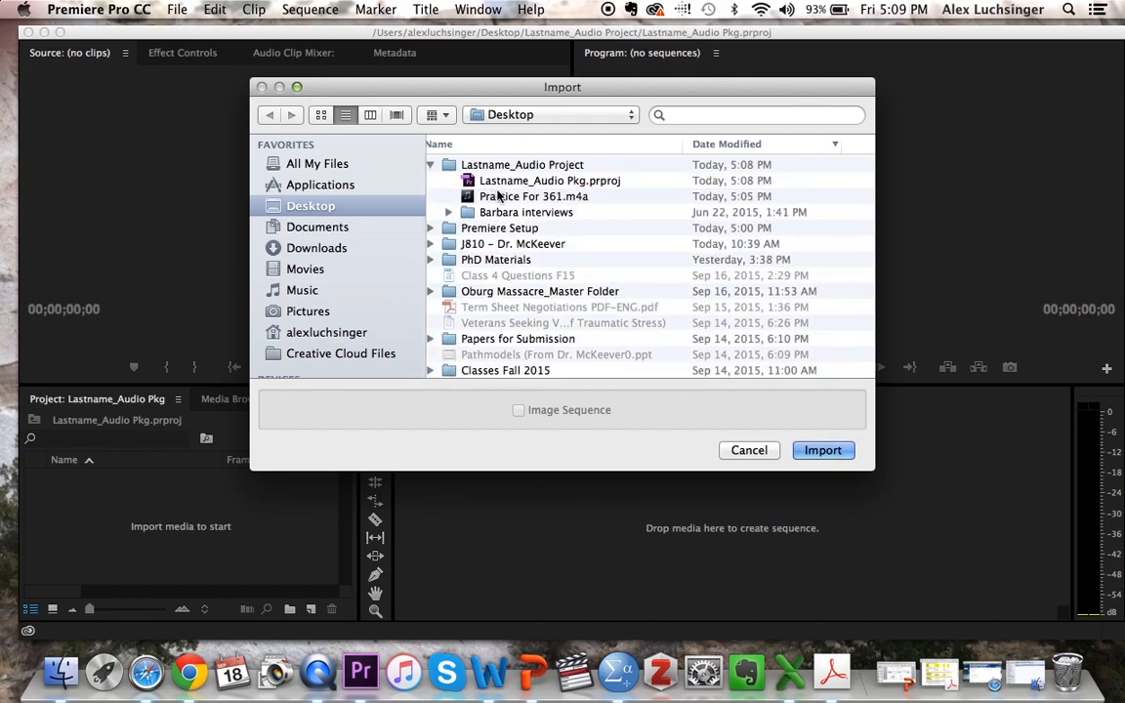
pyautogui.click(505, 198)
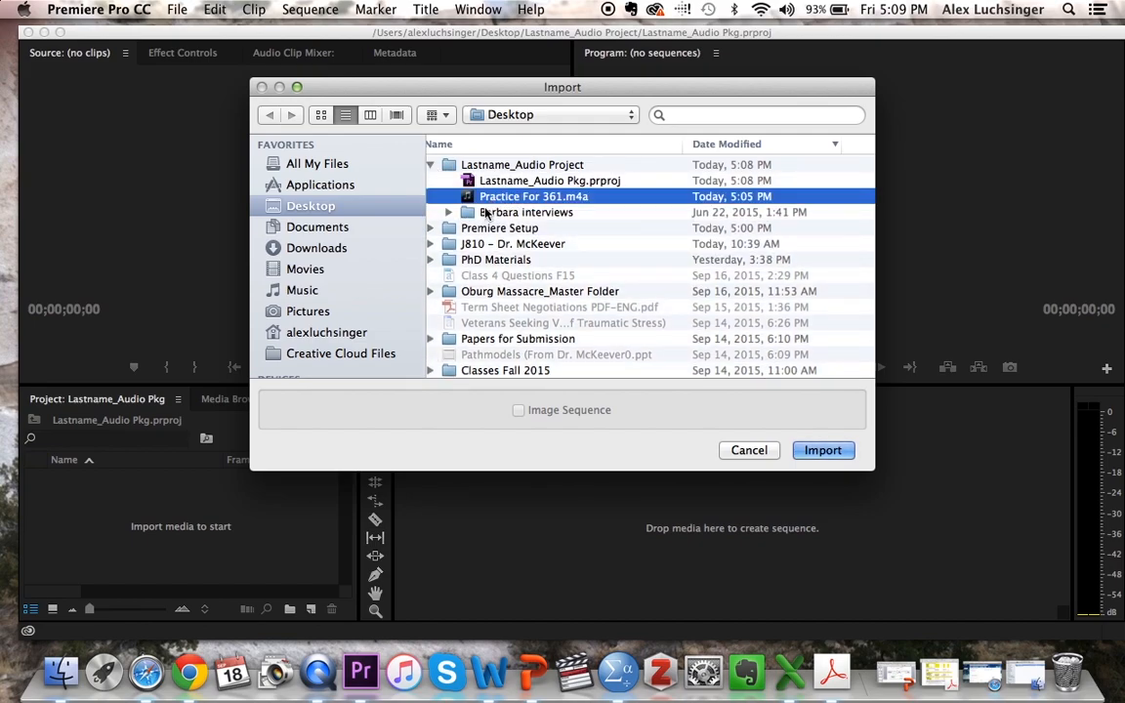
pyautogui.keyDown('shift'); pyautogui.click(486, 213); pyautogui.keyUp('shift')
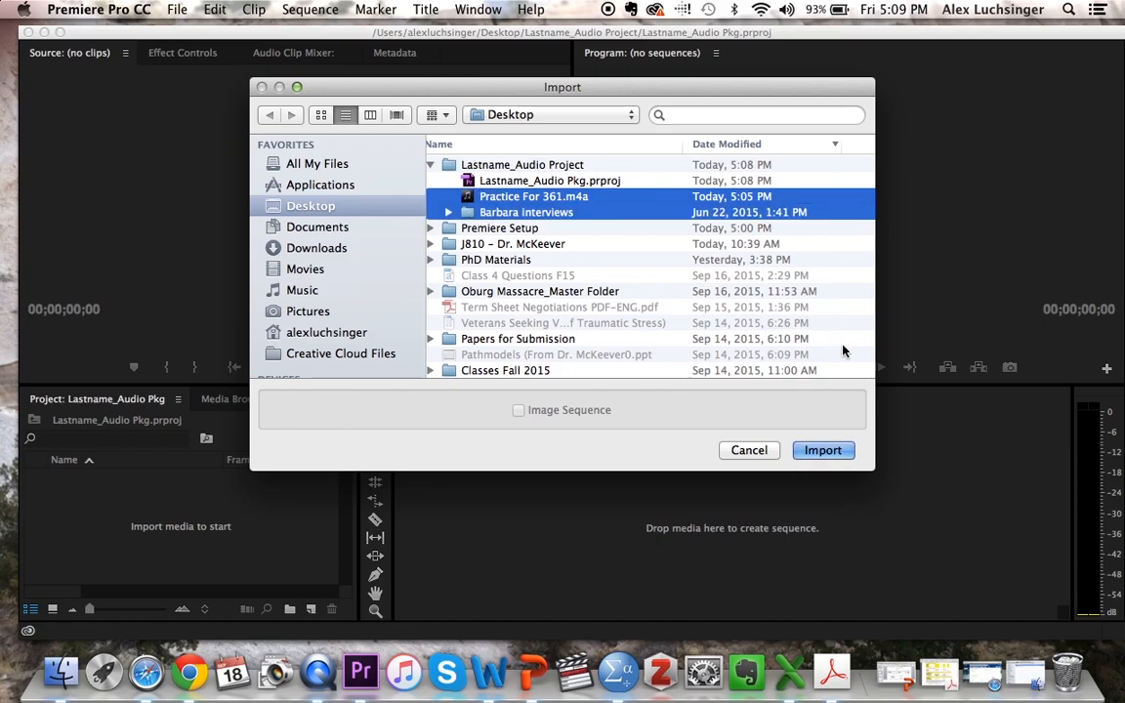
pyautogui.click(822, 450)
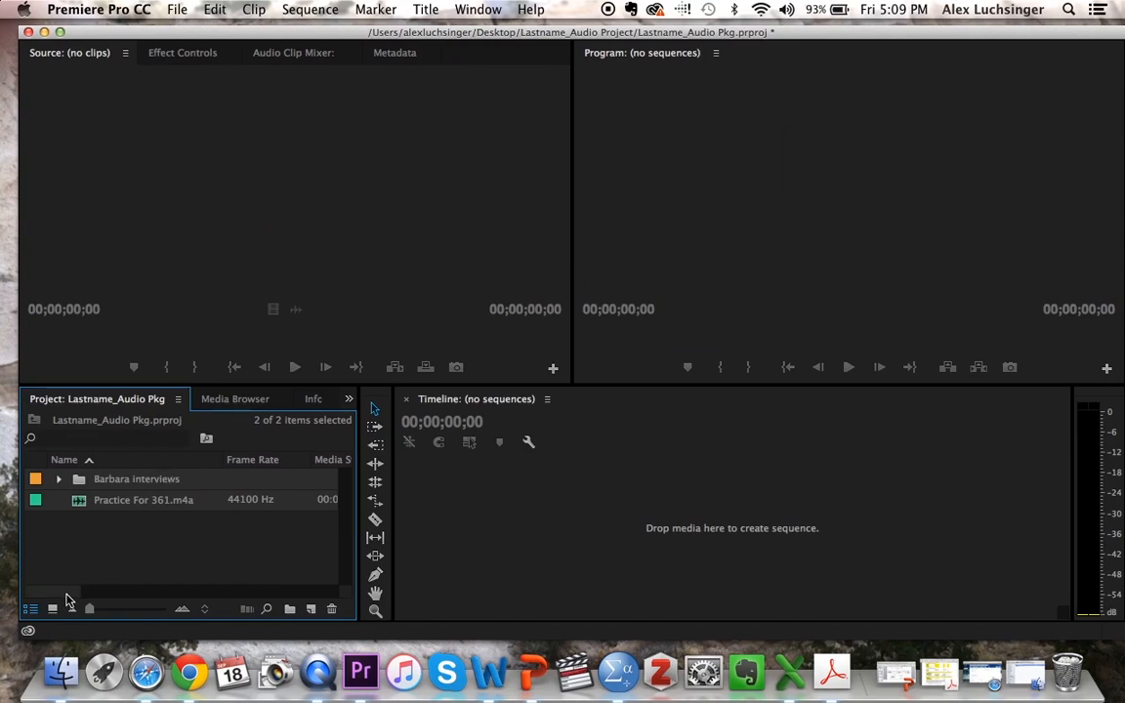
# Step: Show the project items as thumbnails, load Practice For 361.m4a in the Source Monitor, and mark its in point at 00;00;01;03
pyautogui.click(52, 608)
pyautogui.doubleClick(102, 498)
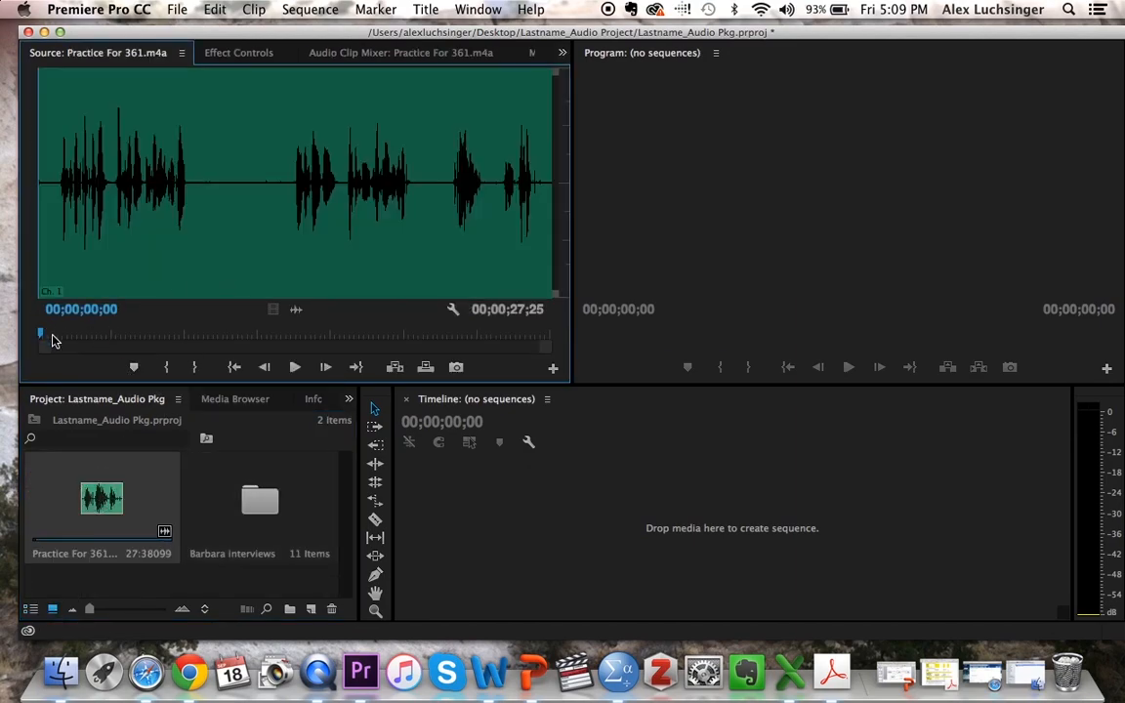
pyautogui.moveTo(53, 338)
pyautogui.mouseDown()
pyautogui.moveTo(76, 329)
pyautogui.moveTo(59, 332)
pyautogui.mouseUp()
pyautogui.press('i')
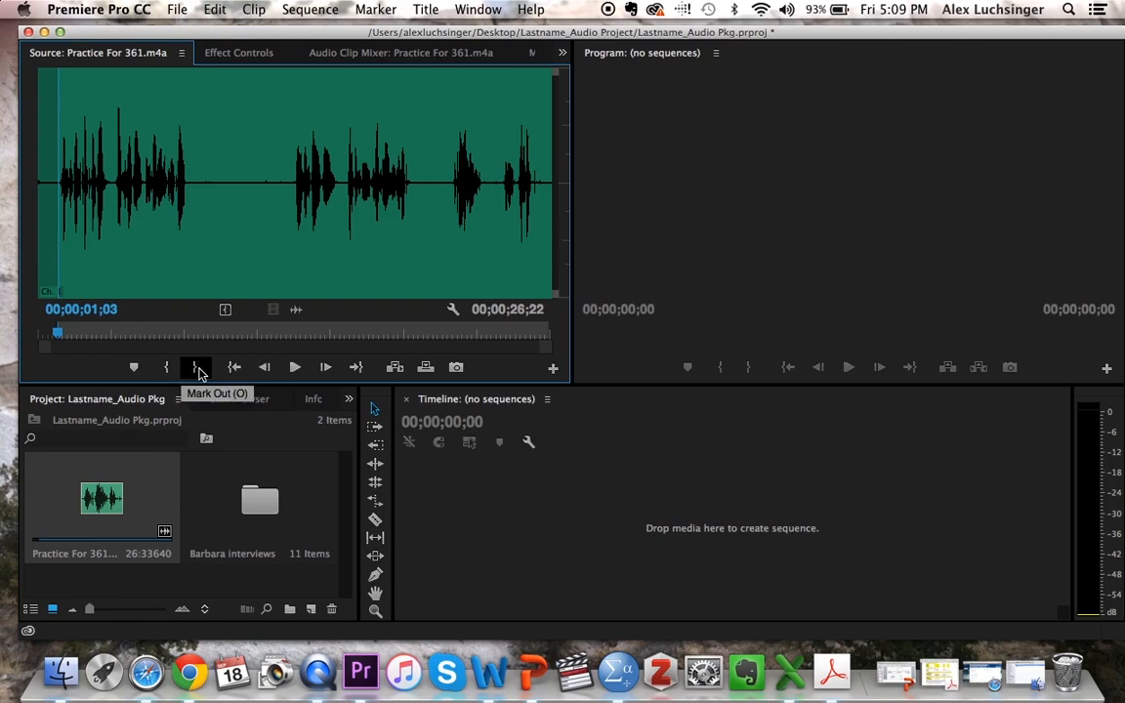
# Step: Play the source clip, mark its out point at 00;00;08;11, and place the marked section in the empty timeline as a new sequence
pyautogui.press('space')
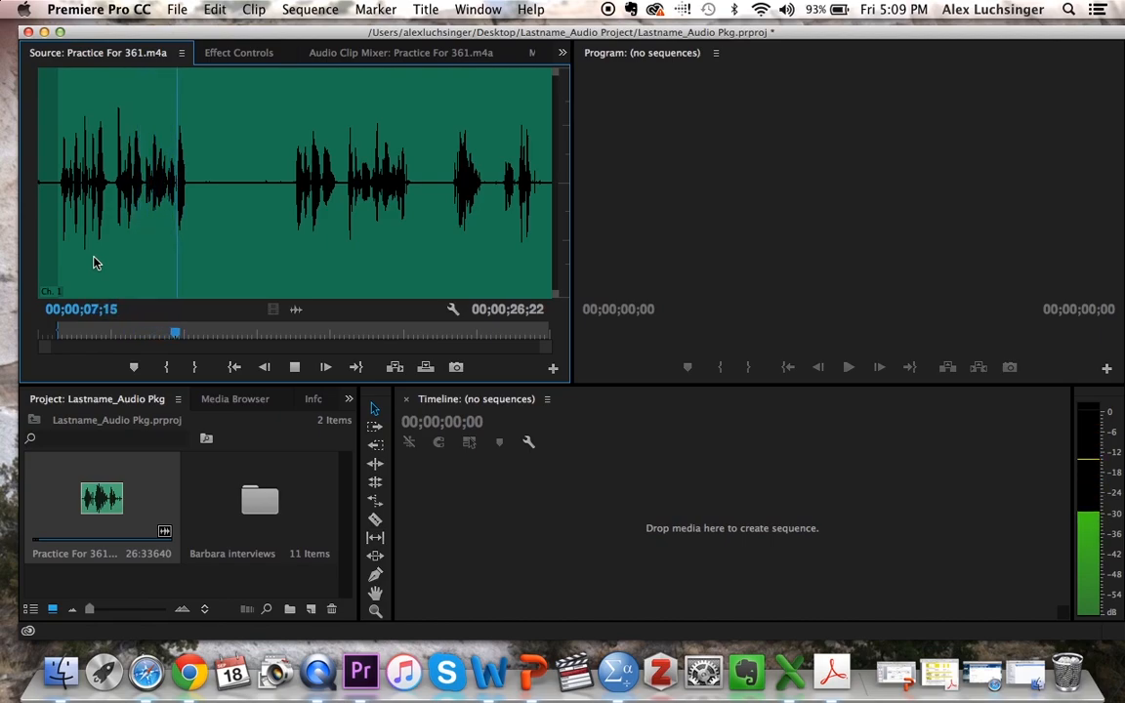
pyautogui.press('space')
pyautogui.press('o')
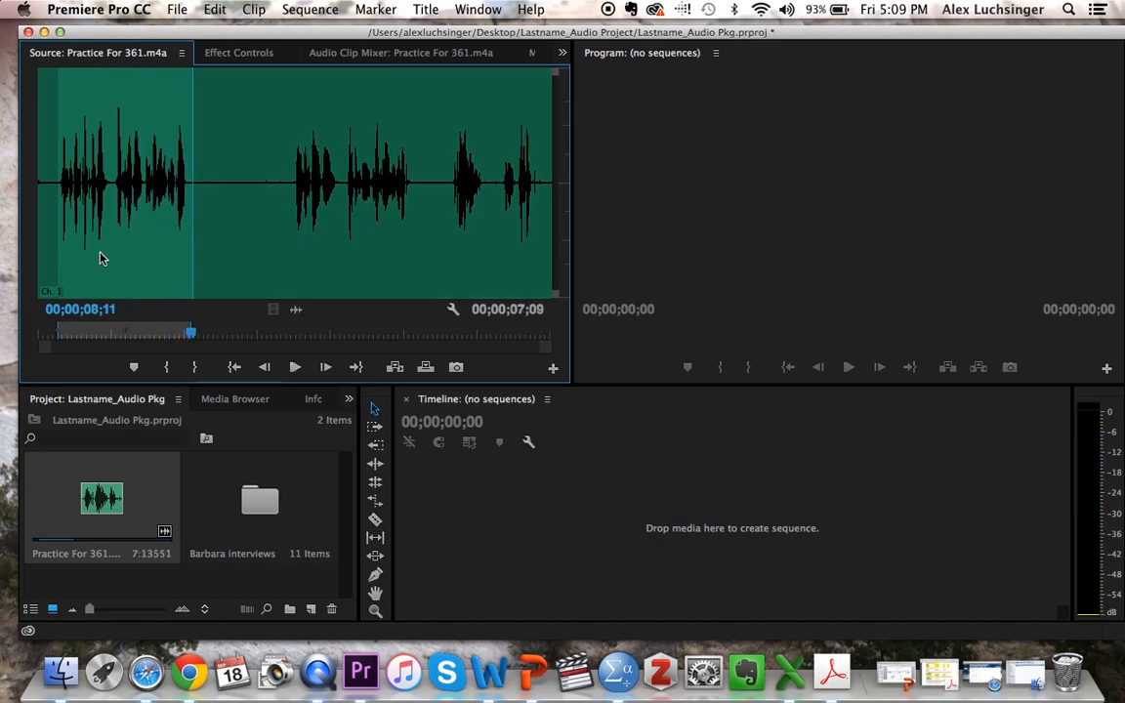
pyautogui.moveTo(321, 238); pyautogui.dragTo(494, 536)
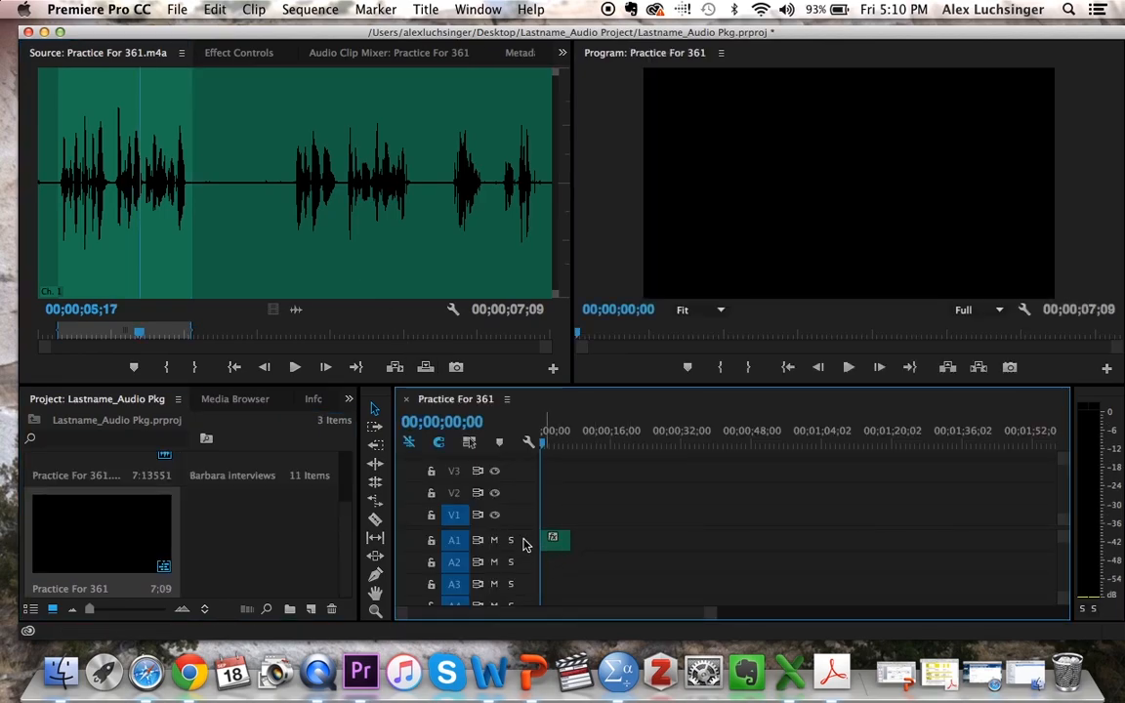
# Step: Enlarge the height of audio track A1 in the Practice For 361 sequence to show the narration clip's waveform
pyautogui.moveTo(515, 550); pyautogui.dragTo(523, 591)
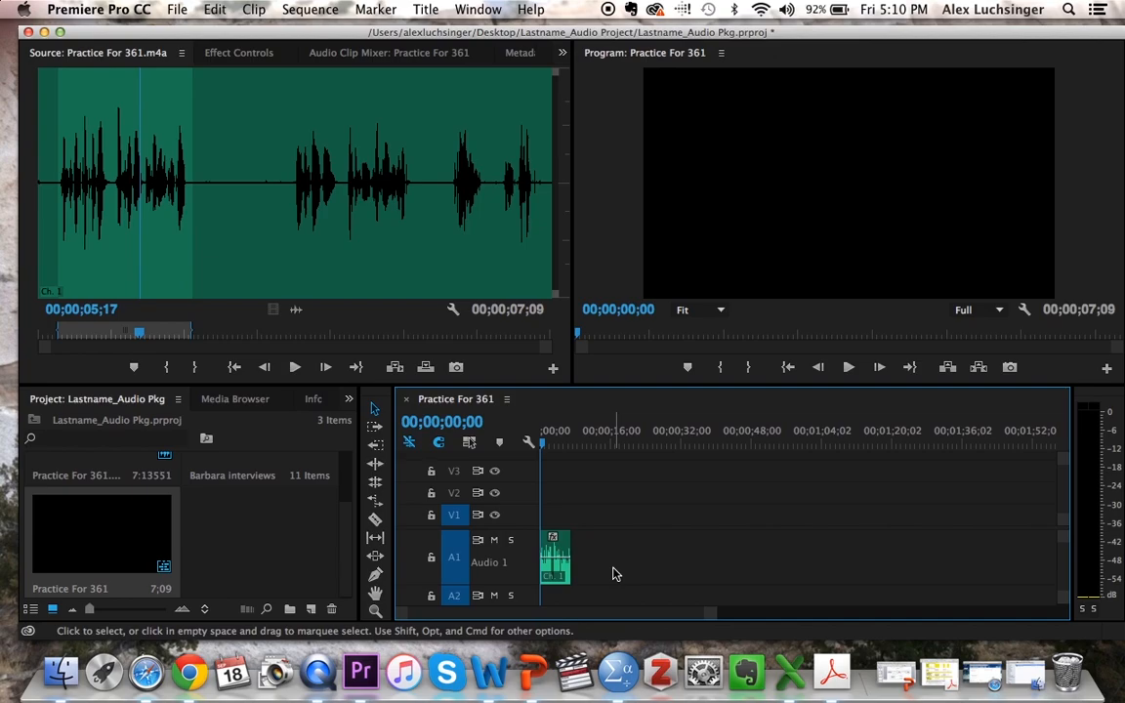
pyautogui.press('=')
pyautogui.press('=')
pyautogui.press('=')
pyautogui.press('=')
pyautogui.press('=')
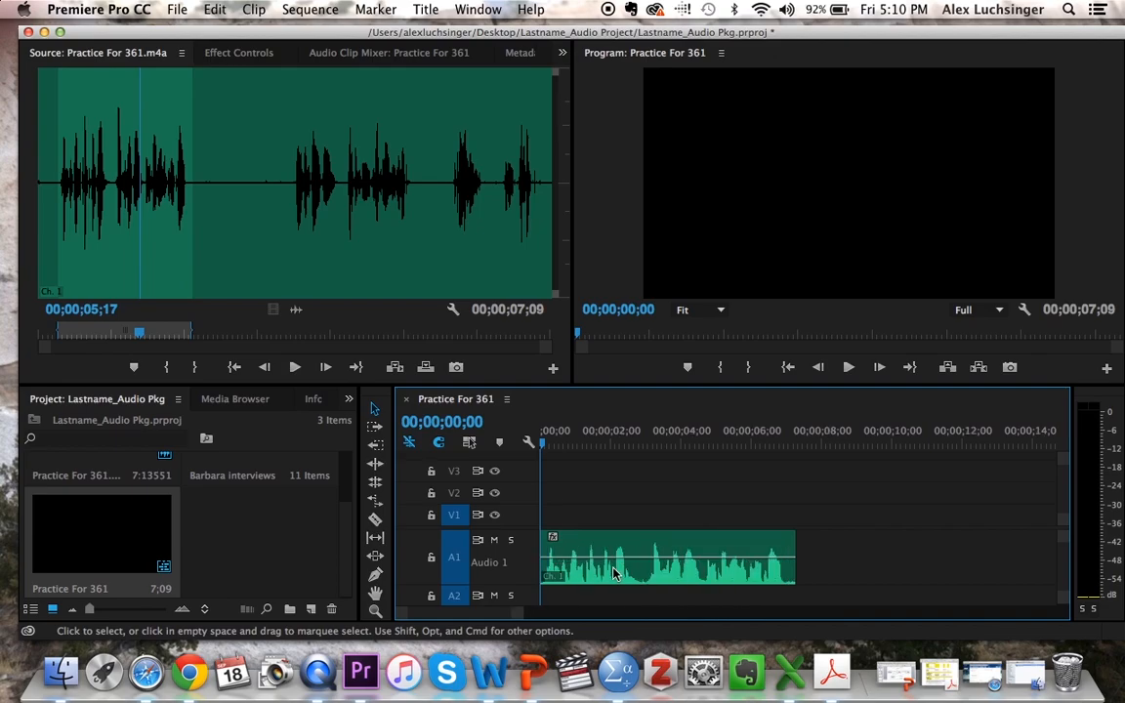
pyautogui.press('-')
pyautogui.press('-')
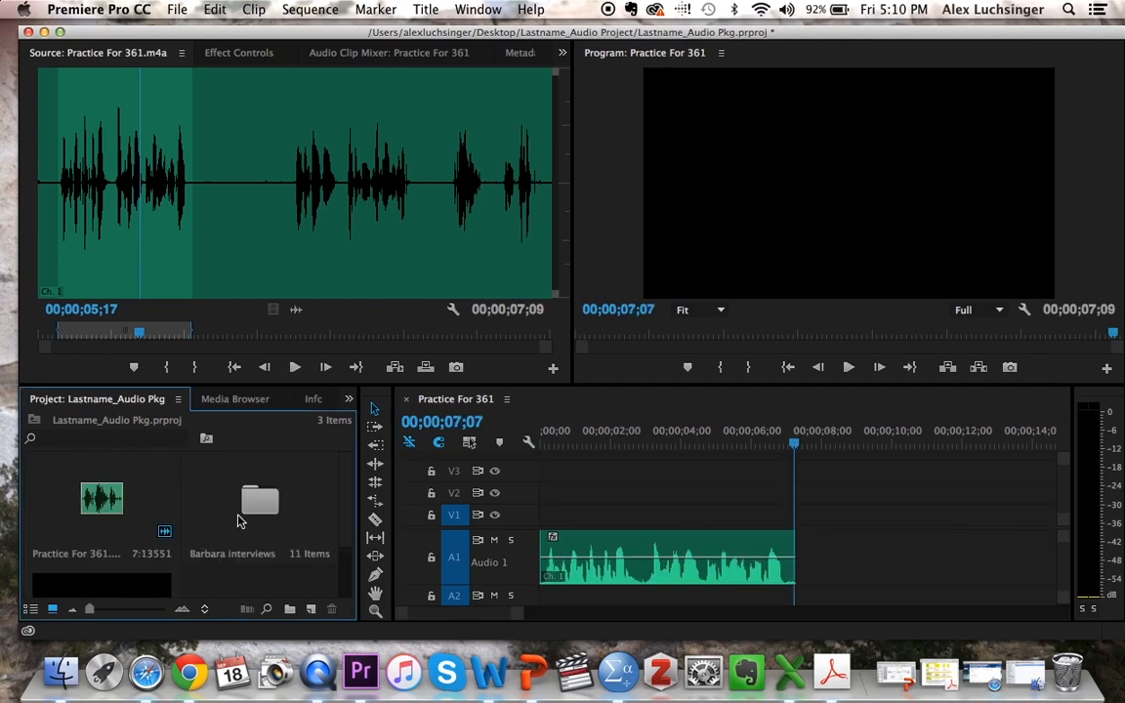
# Step: Load Barbara MS_multicam.mpeg from the Barbara interviews bin in the Source Monitor and mark its in point at 00:00:02:00
pyautogui.doubleClick(243, 519)
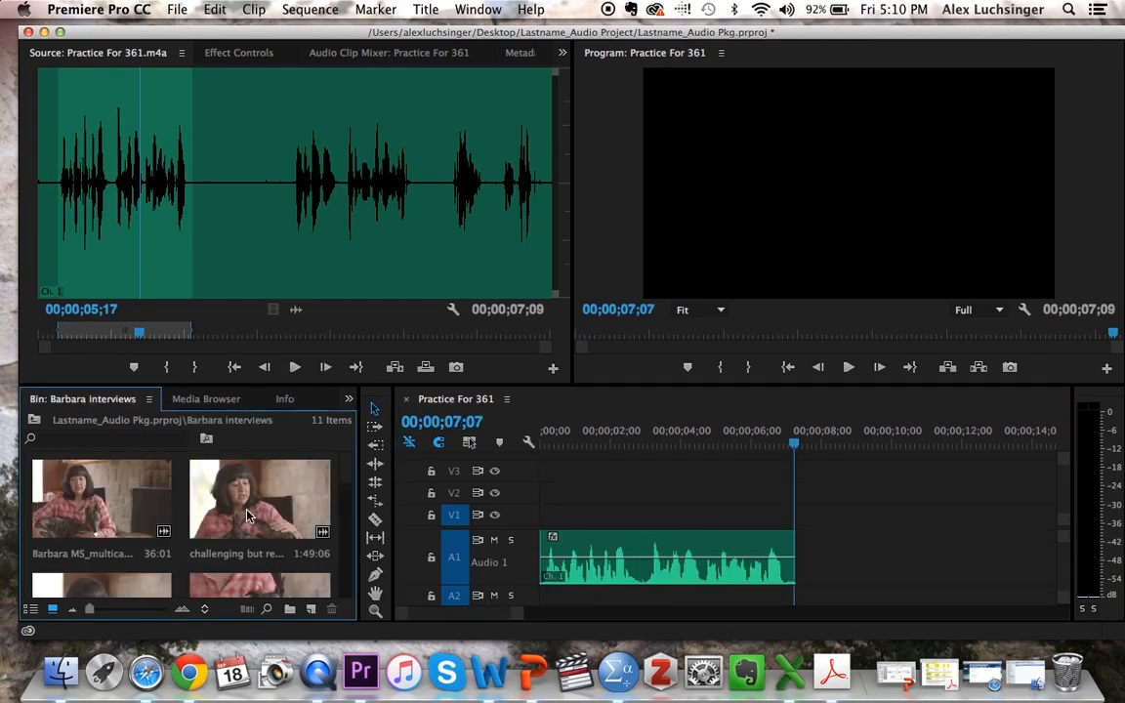
pyautogui.doubleClick(156, 486)
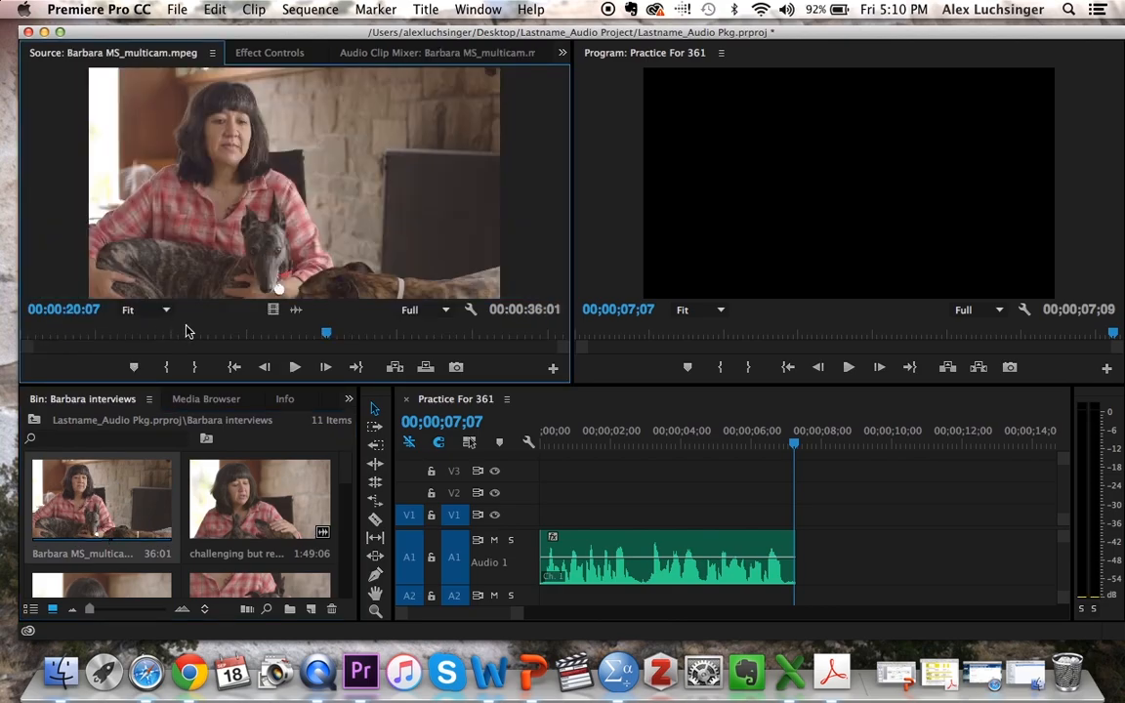
pyautogui.moveTo(146, 333); pyautogui.dragTo(51, 340)
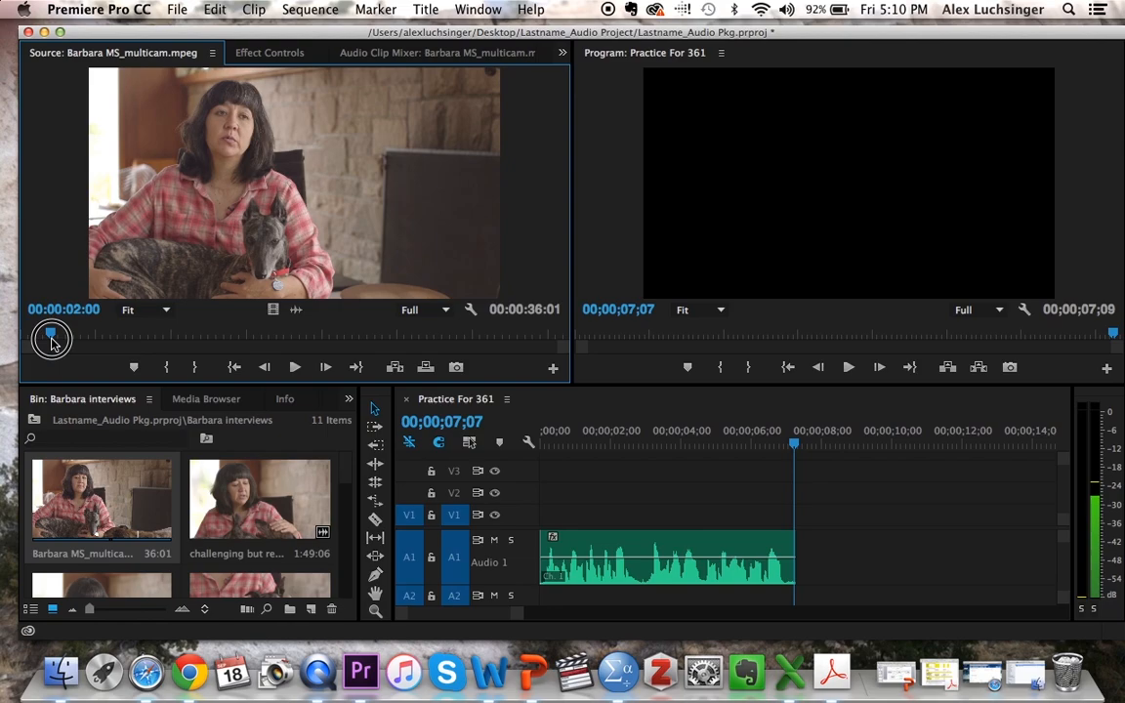
pyautogui.press('i')
# Step: Play the interview clip, mark its out point at 00:00:09:01, and overwrite the marked section into the sequence after the narration
pyautogui.press('space')
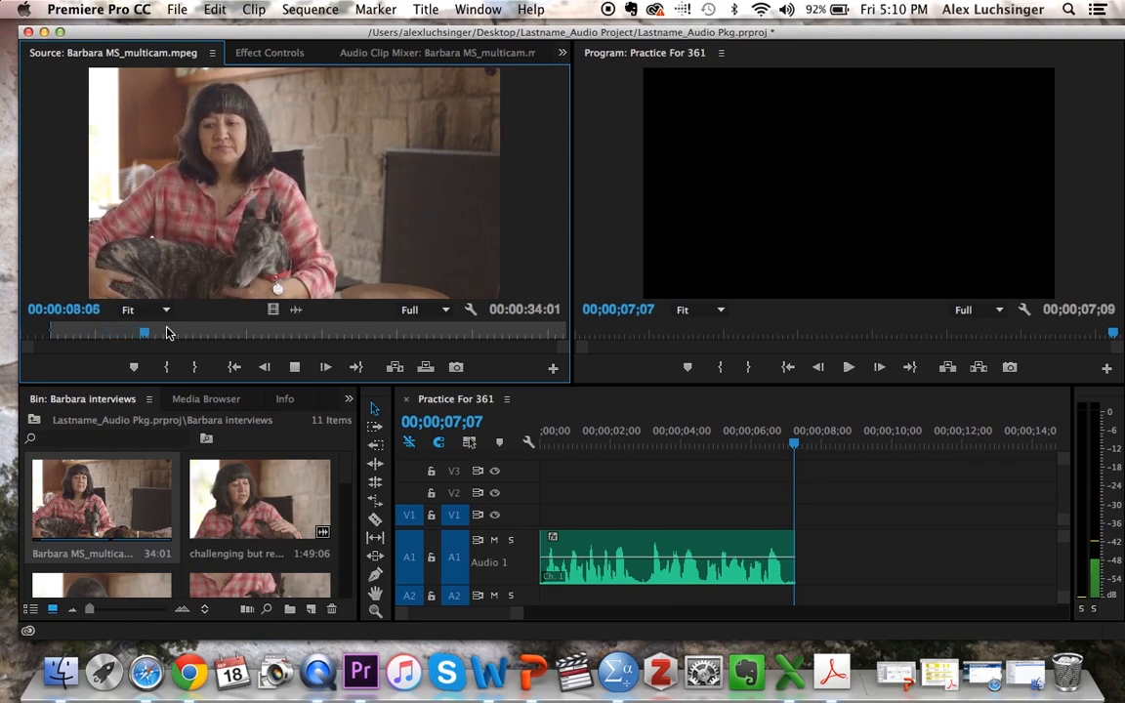
pyautogui.press('space')
pyautogui.press('o')
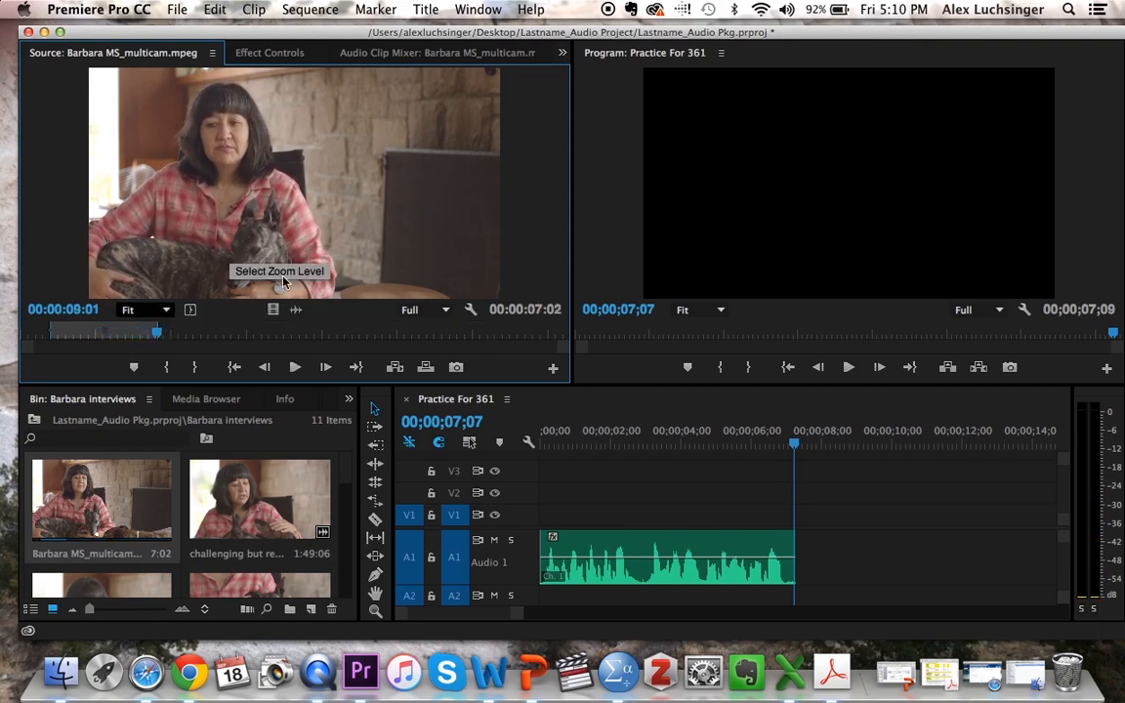
pyautogui.click(426, 368)
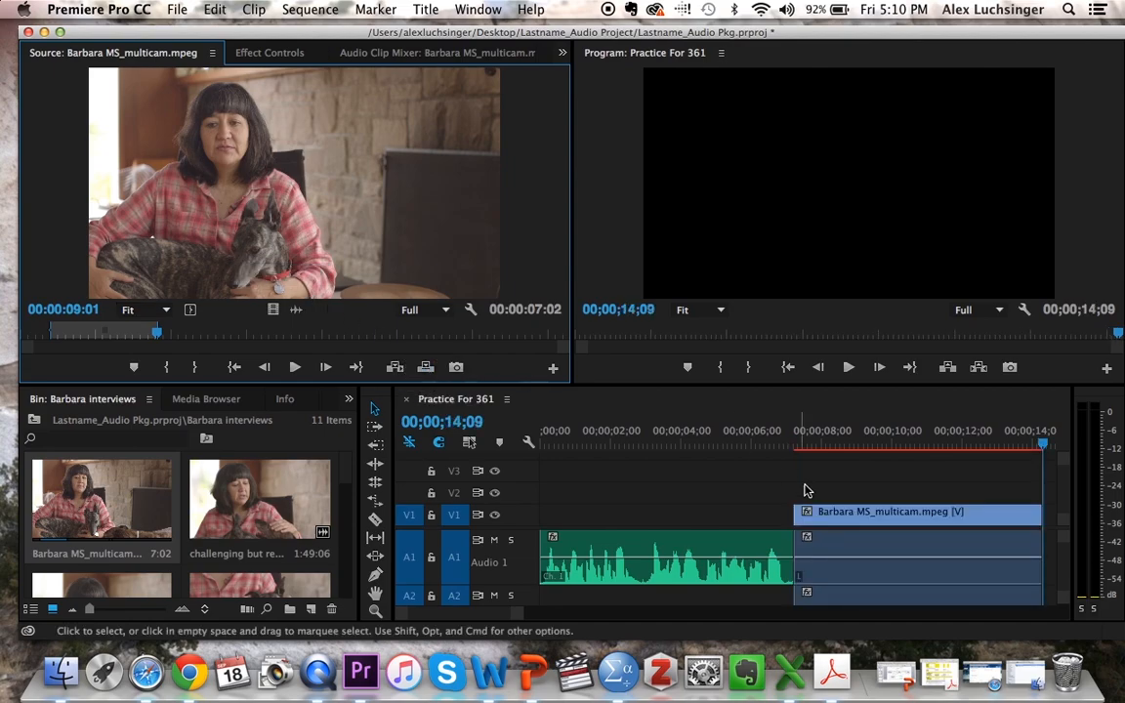
# Step: Select the video and audio parts of the Barbara MS_multicam.mpeg clip in the timeline and render the sequence preview
pyautogui.hscroll(5, 834, 491)
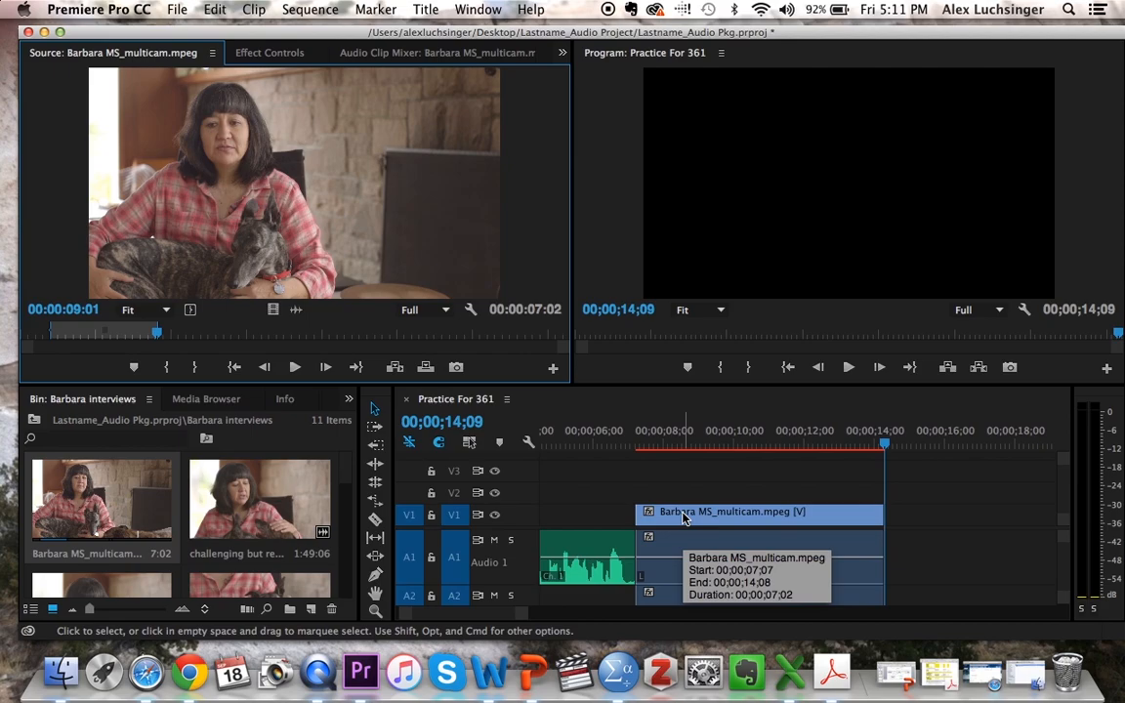
pyautogui.click(679, 513)
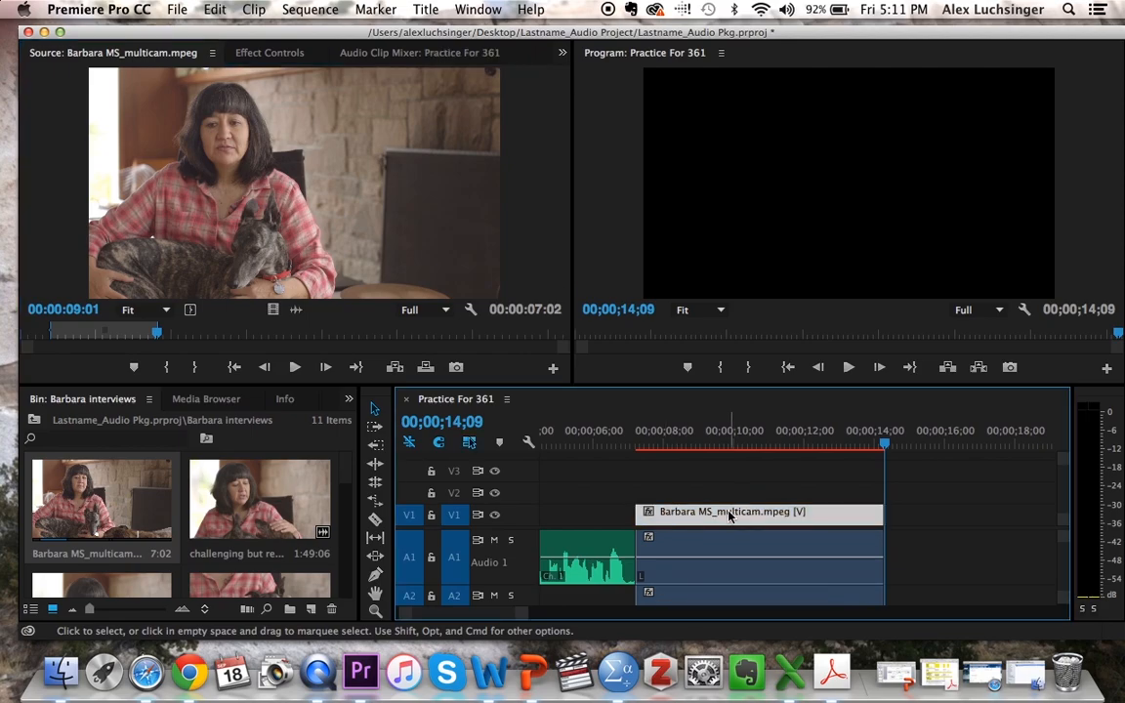
pyautogui.click(729, 558)
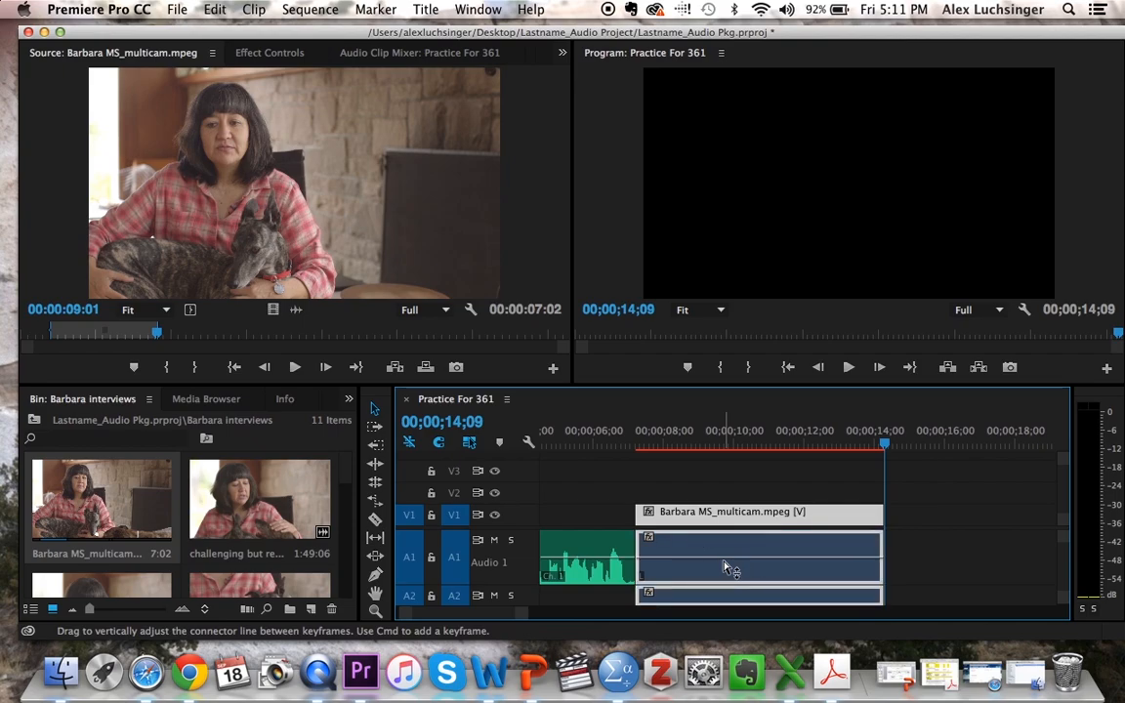
pyautogui.press('Return')
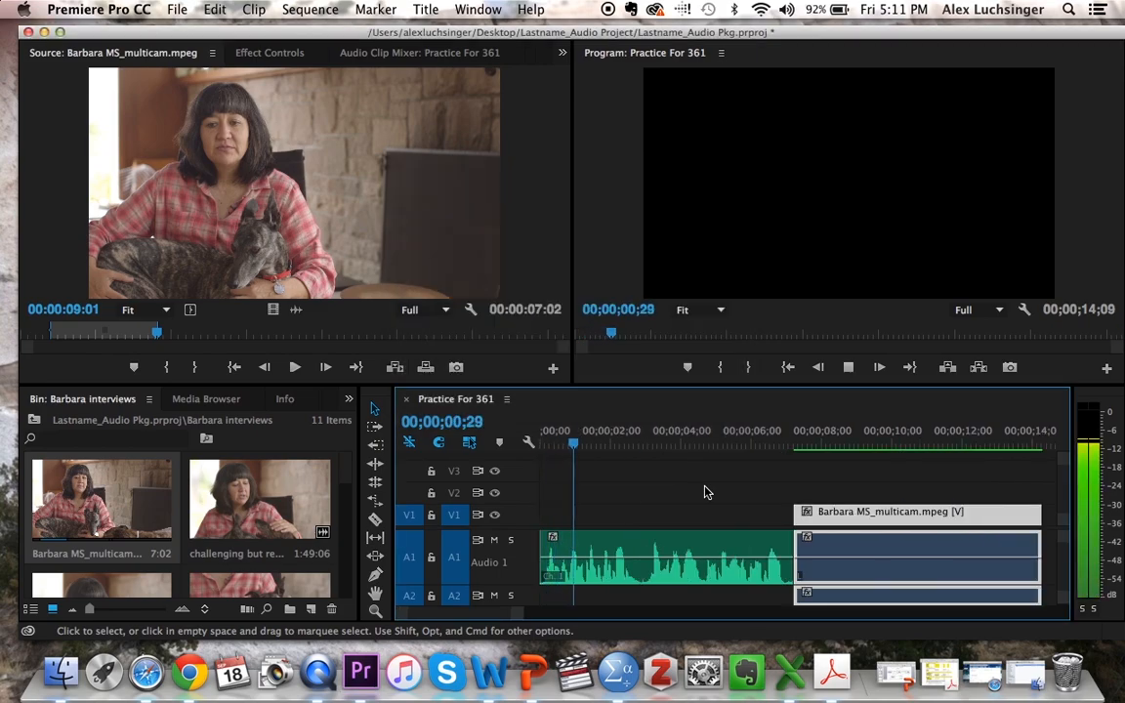
pyautogui.scroll(-4, 729, 495)
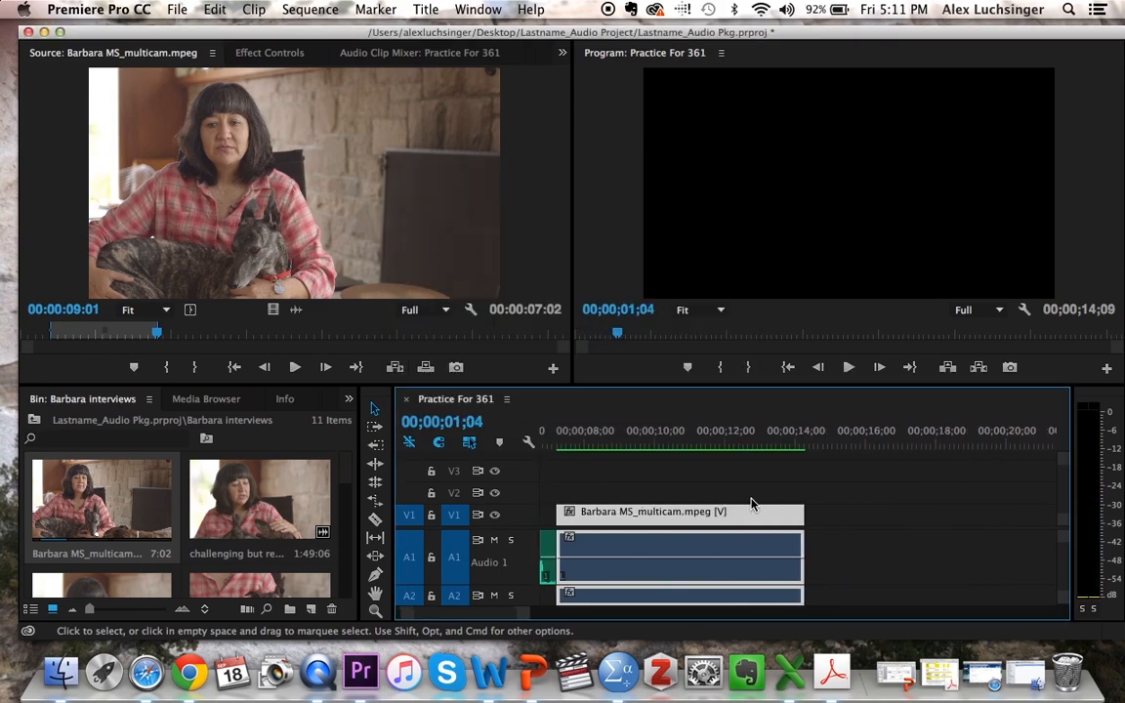
# Step: Turn off Linked Selection and delete only the video part of Barbara MS_multicam.mpeg from track V1
pyautogui.click(694, 486)
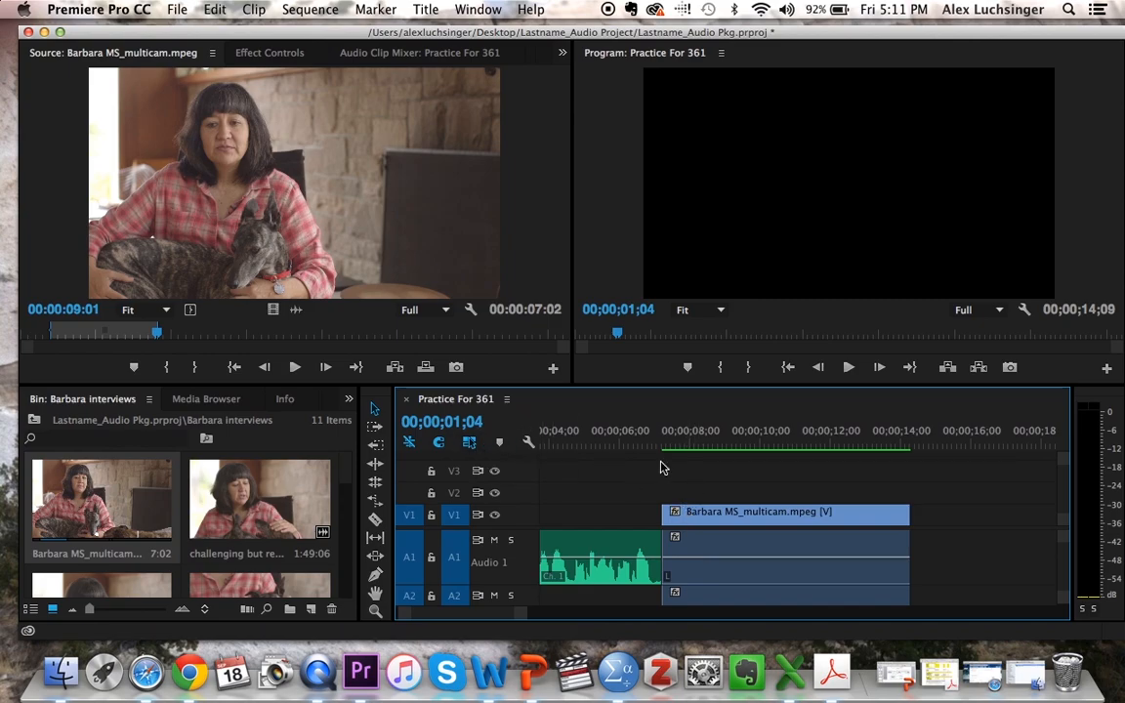
pyautogui.click(710, 515)
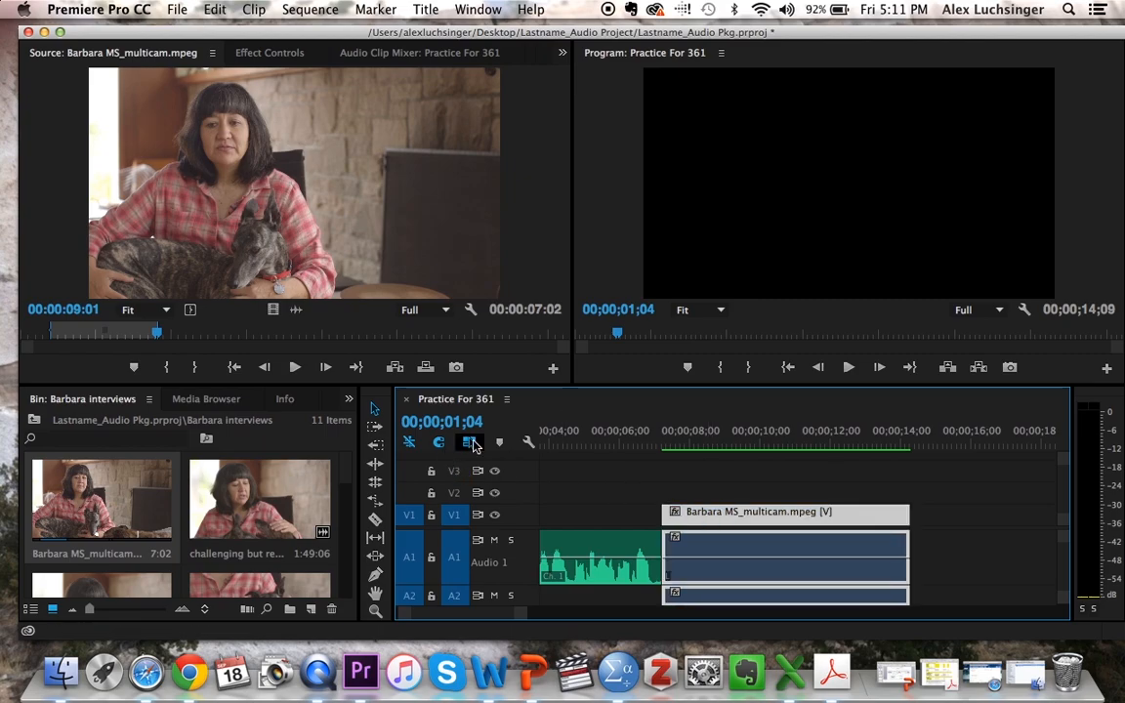
pyautogui.click(769, 482)
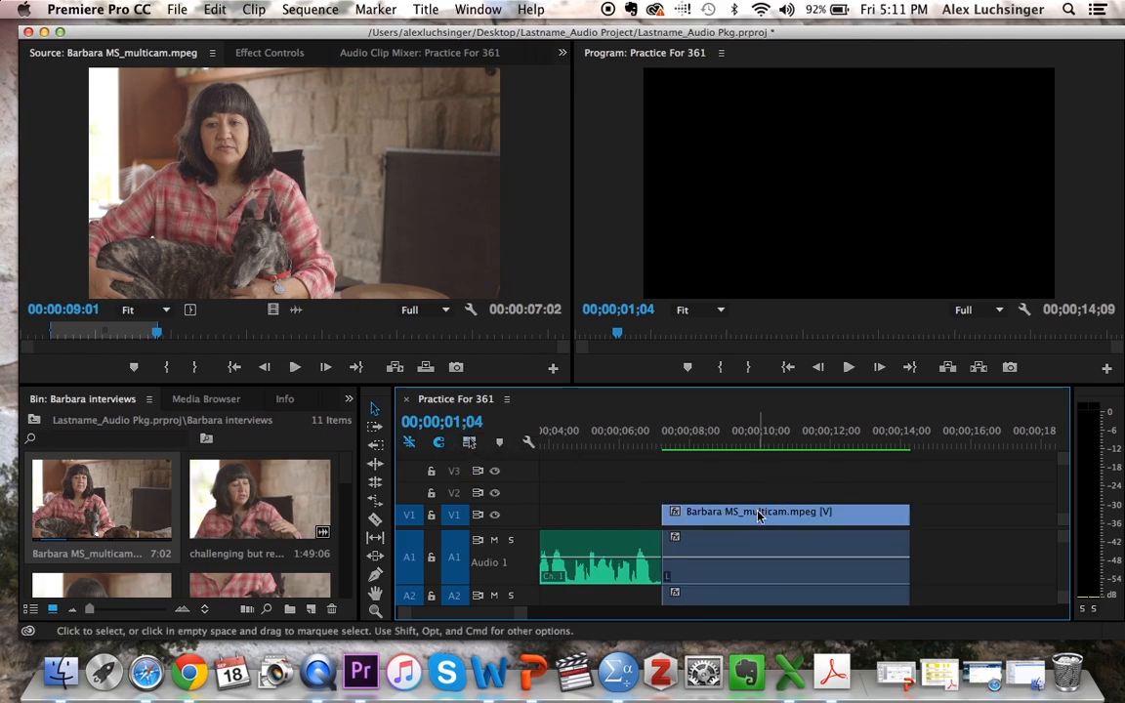
pyautogui.click(759, 518)
pyautogui.press('Delete')
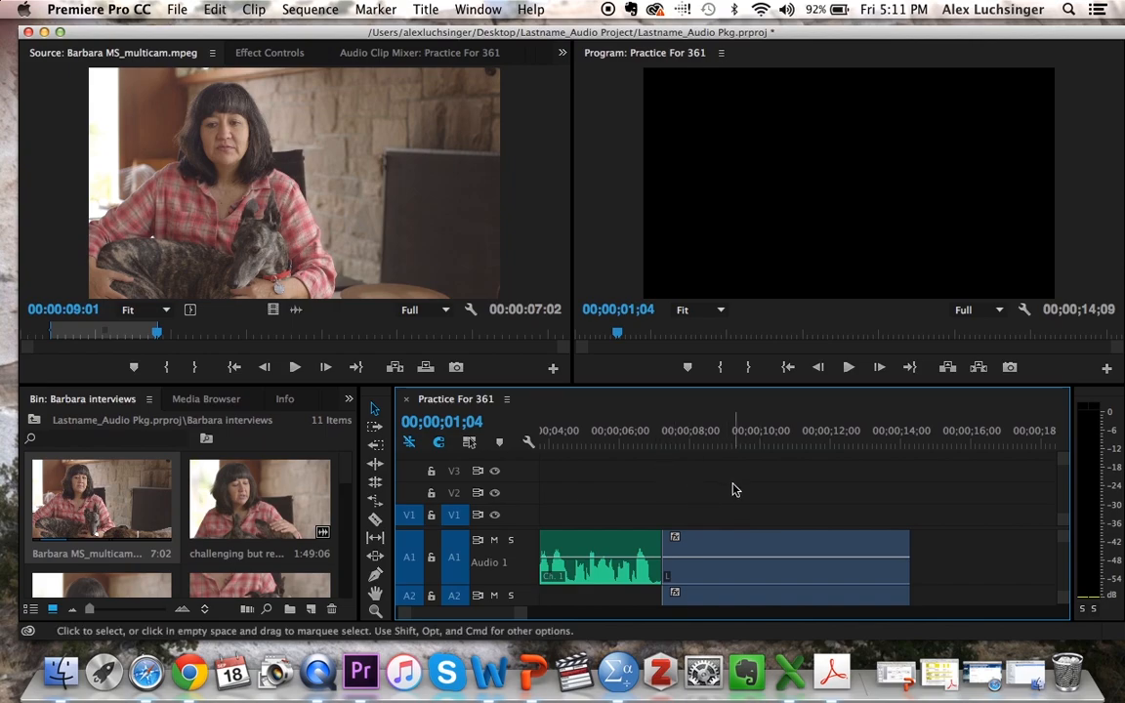
# Step: Delete the interview clip's second audio channel from track A2
pyautogui.scroll(-2, 953, 560)
pyautogui.scroll(3, 954, 560)
pyautogui.click(742, 581)
pyautogui.click(733, 598)
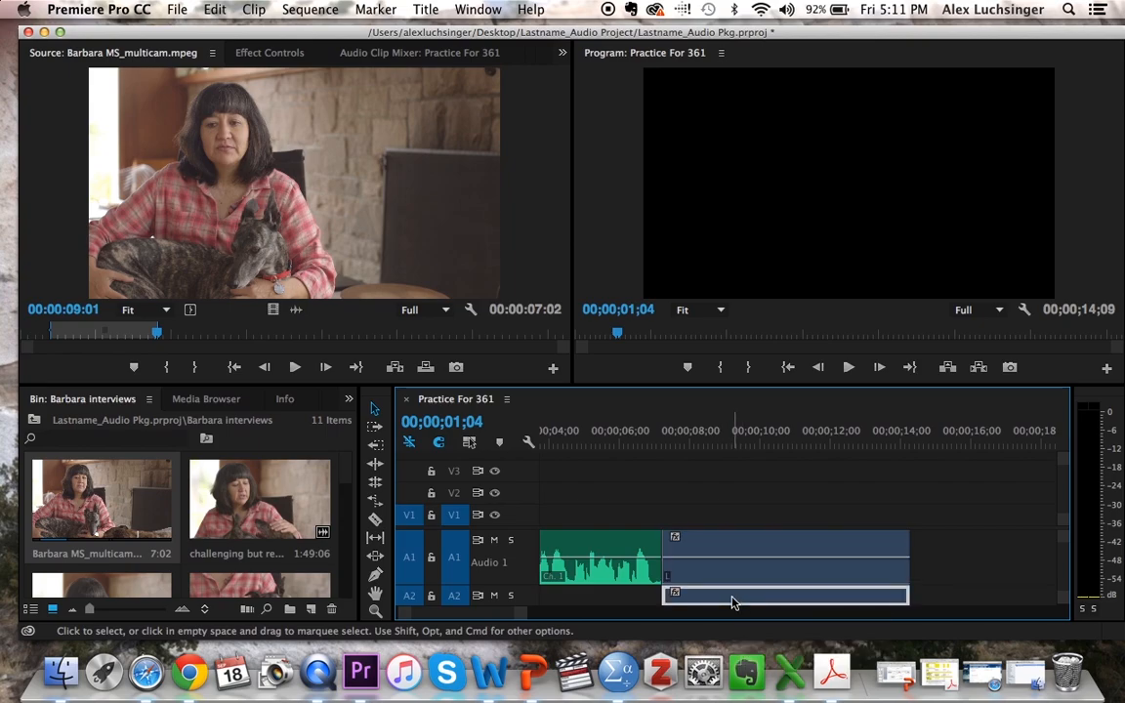
pyautogui.press('Delete')
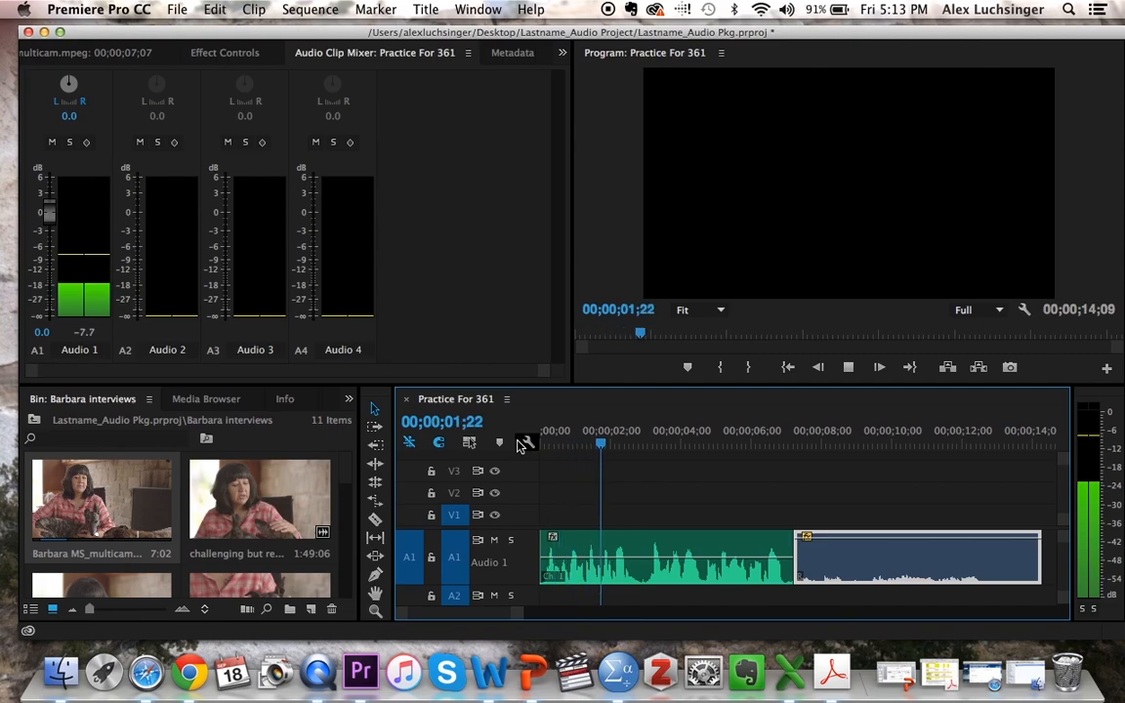
# Step: Pan the narration clip on Audio 1 fully left to -100.0 in the Audio Clip Mixer and play it back to check
pyautogui.press('space')
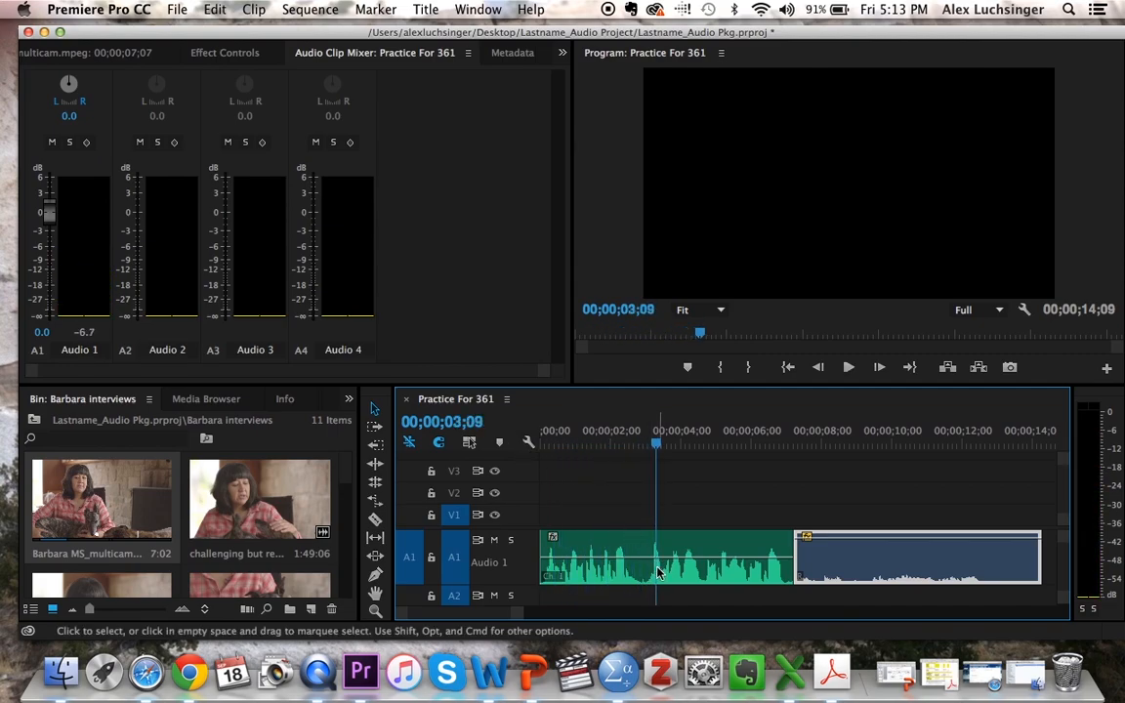
pyautogui.doubleClick(633, 571)
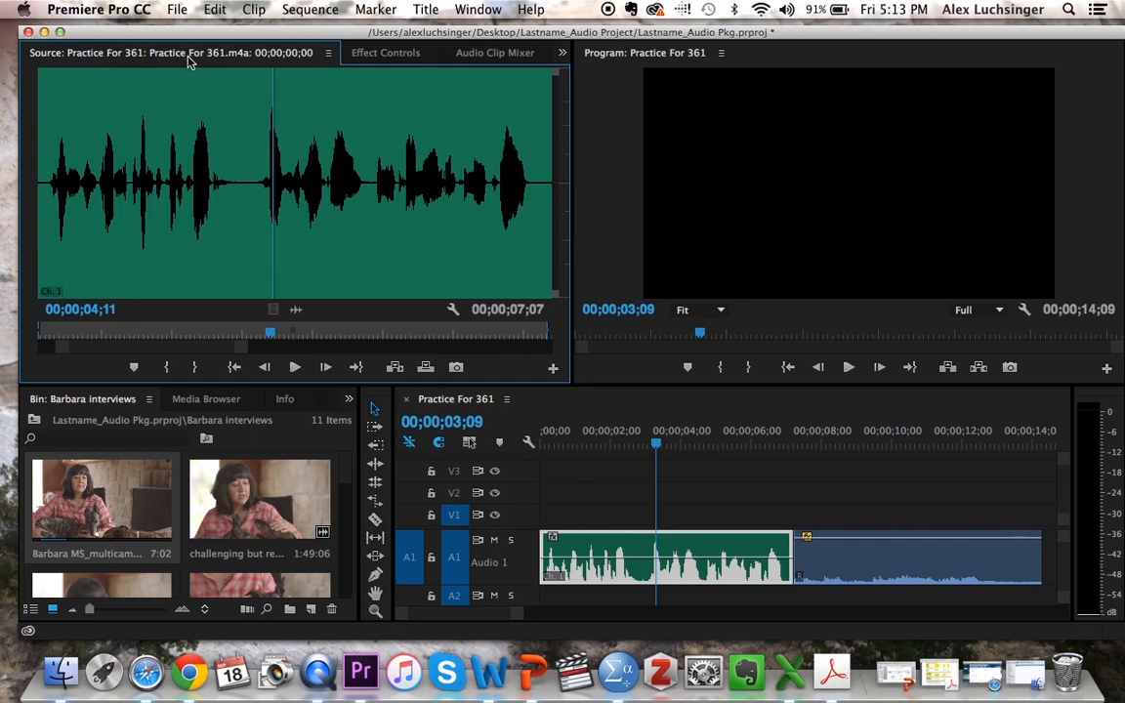
pyautogui.click(521, 56)
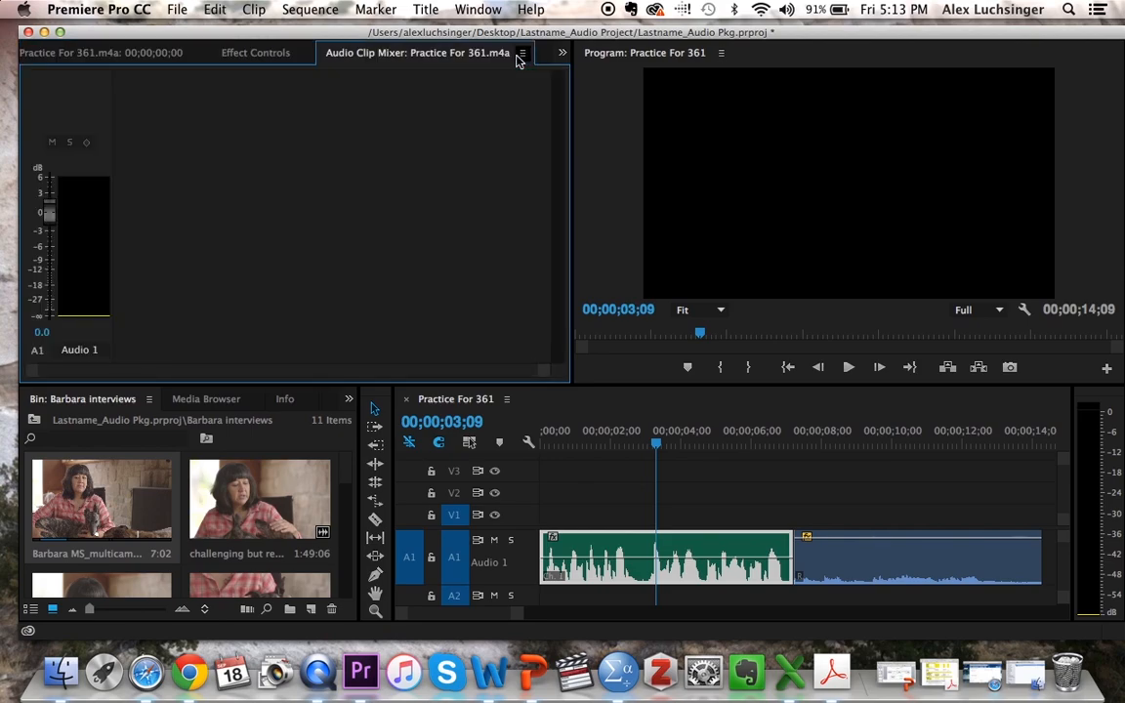
pyautogui.click(524, 498)
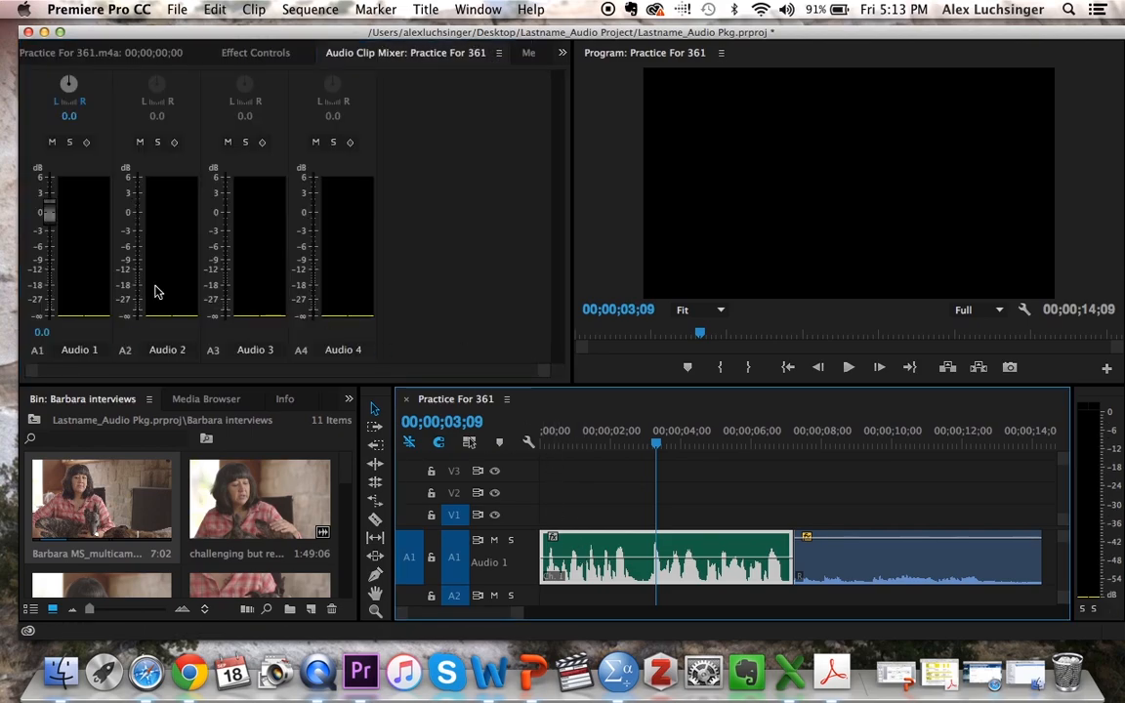
pyautogui.click(57, 102)
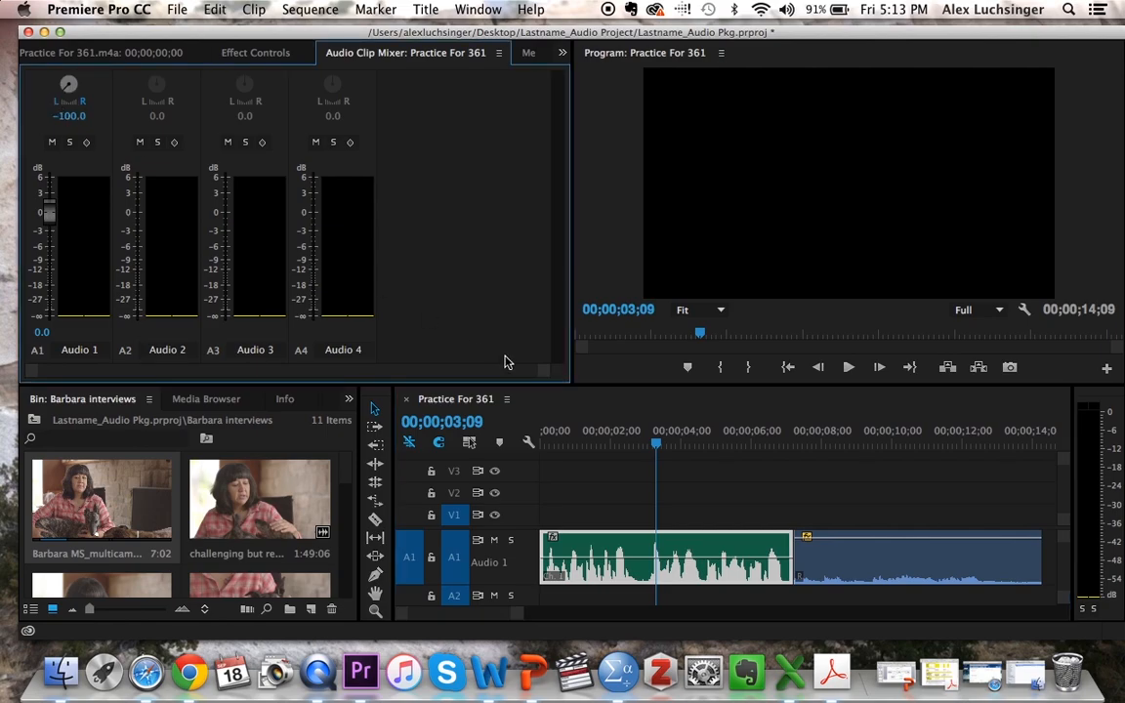
pyautogui.click(581, 440)
pyautogui.moveTo(581, 439); pyautogui.dragTo(490, 432)
pyautogui.press('space')
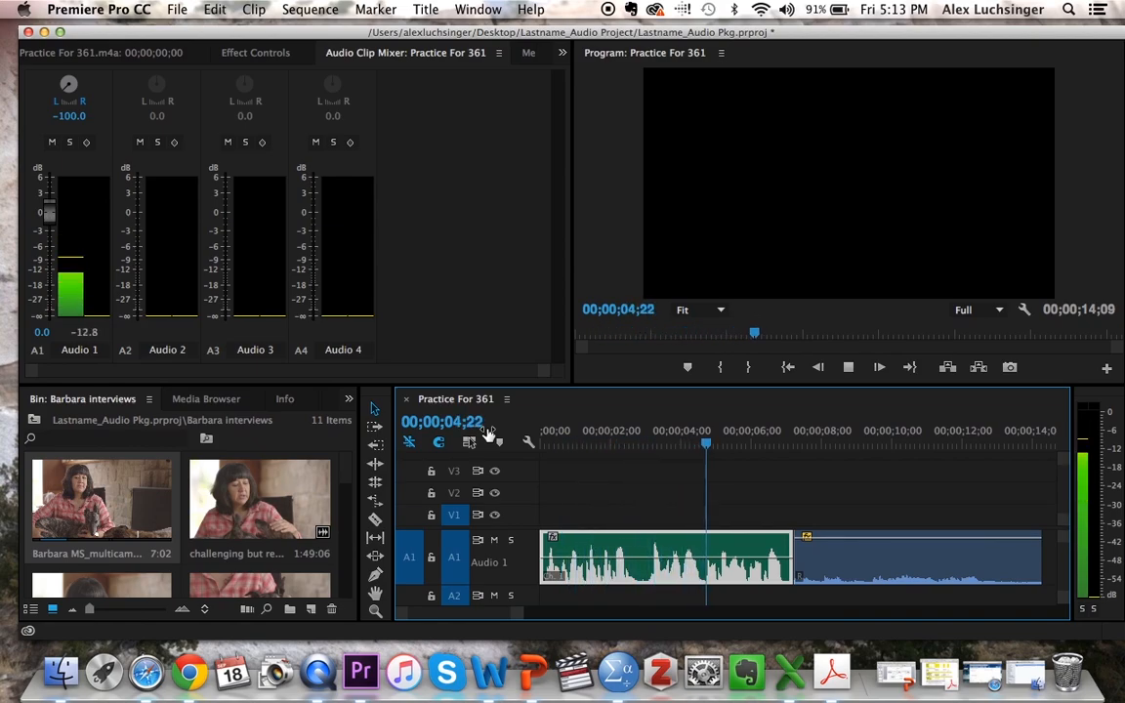
pyautogui.press('space')
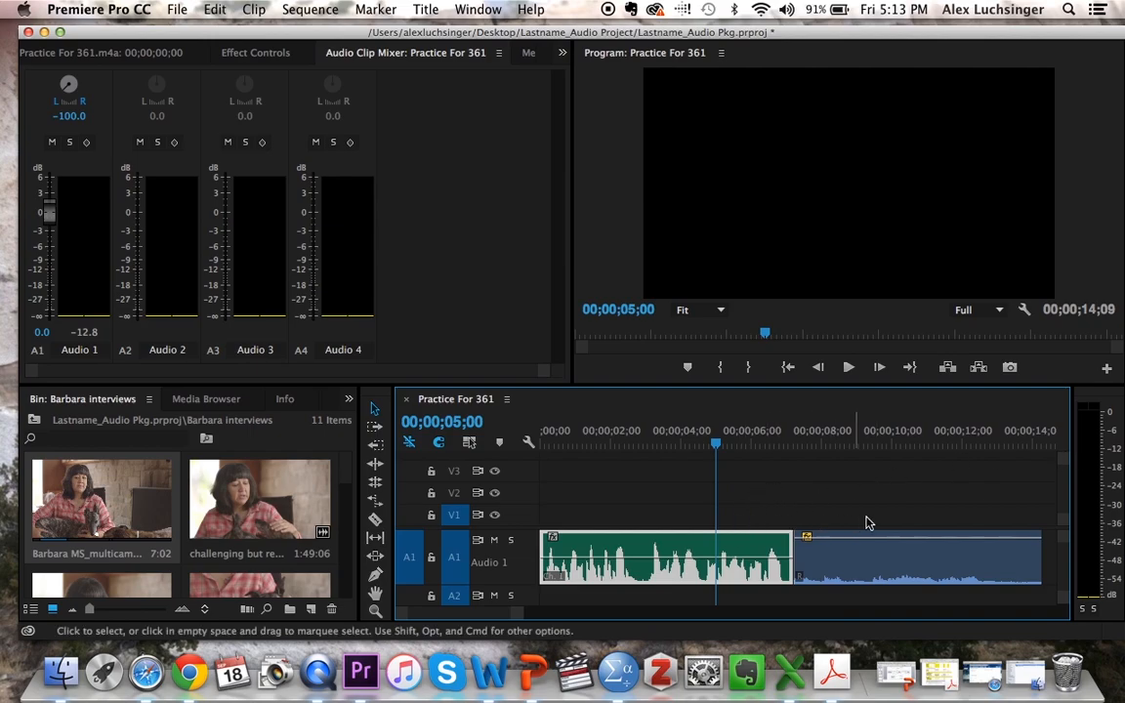
# Step: Fade in the start of the interview clip using Pen tool volume keyframes, rising from a low level to 6 dB, and play it back
pyautogui.hscroll(3, 803, 518)
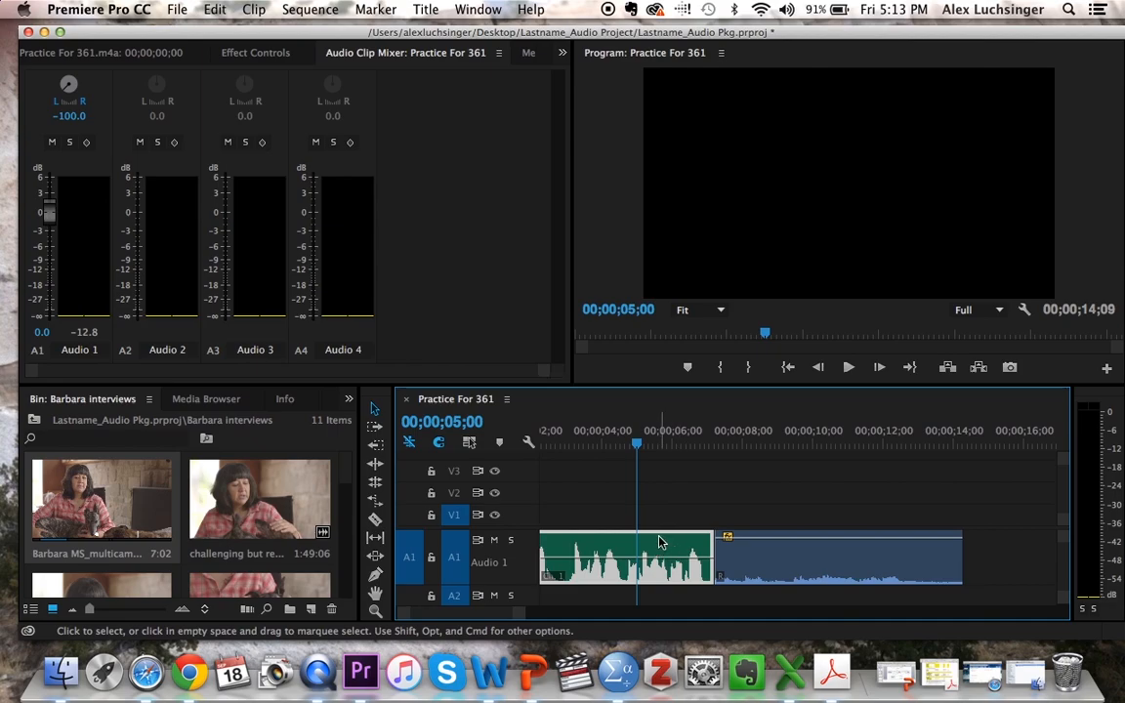
pyautogui.scroll(5, 660, 543)
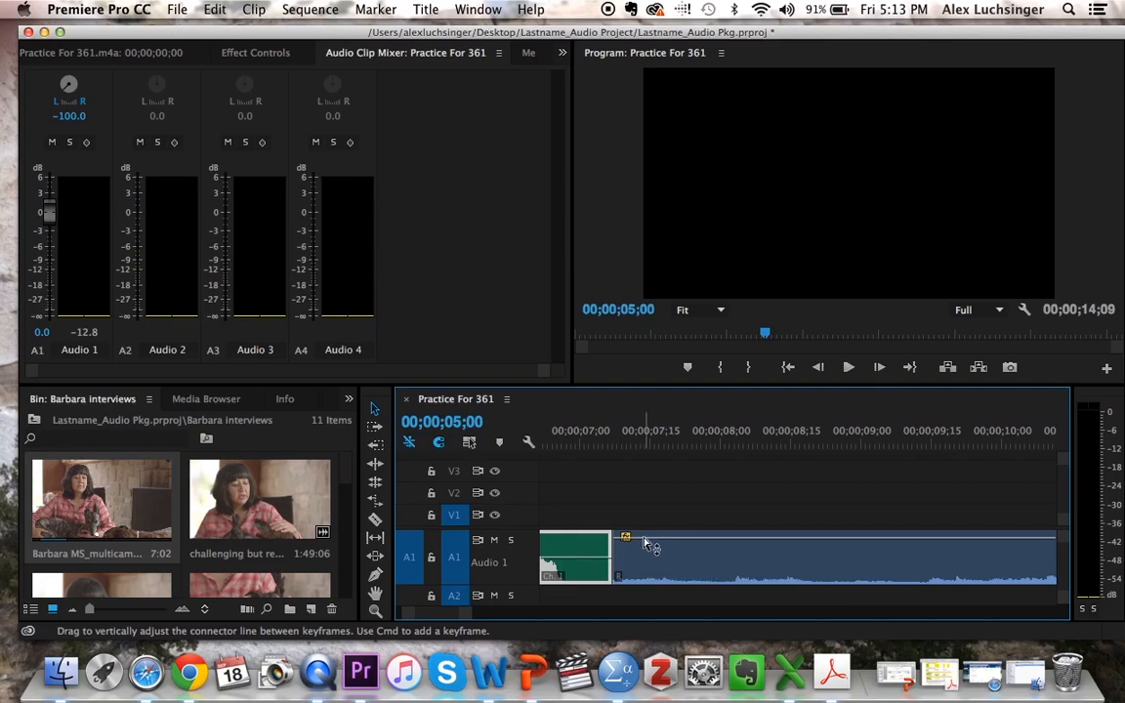
pyautogui.moveTo(644, 543)
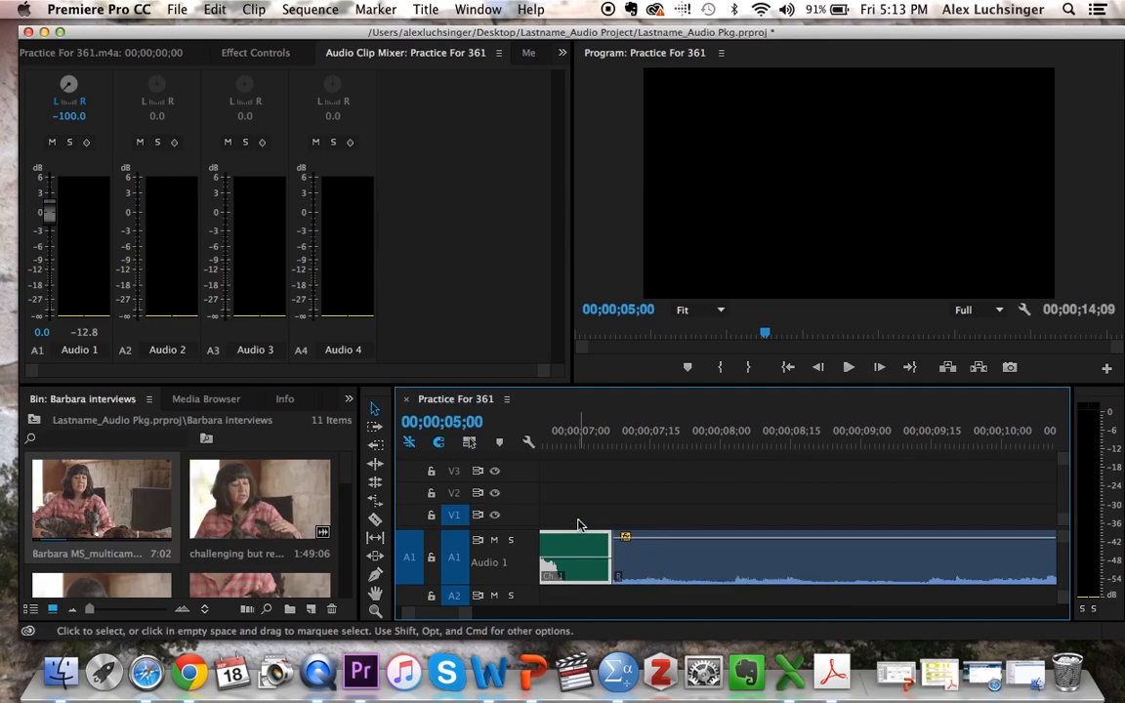
pyautogui.click(375, 576)
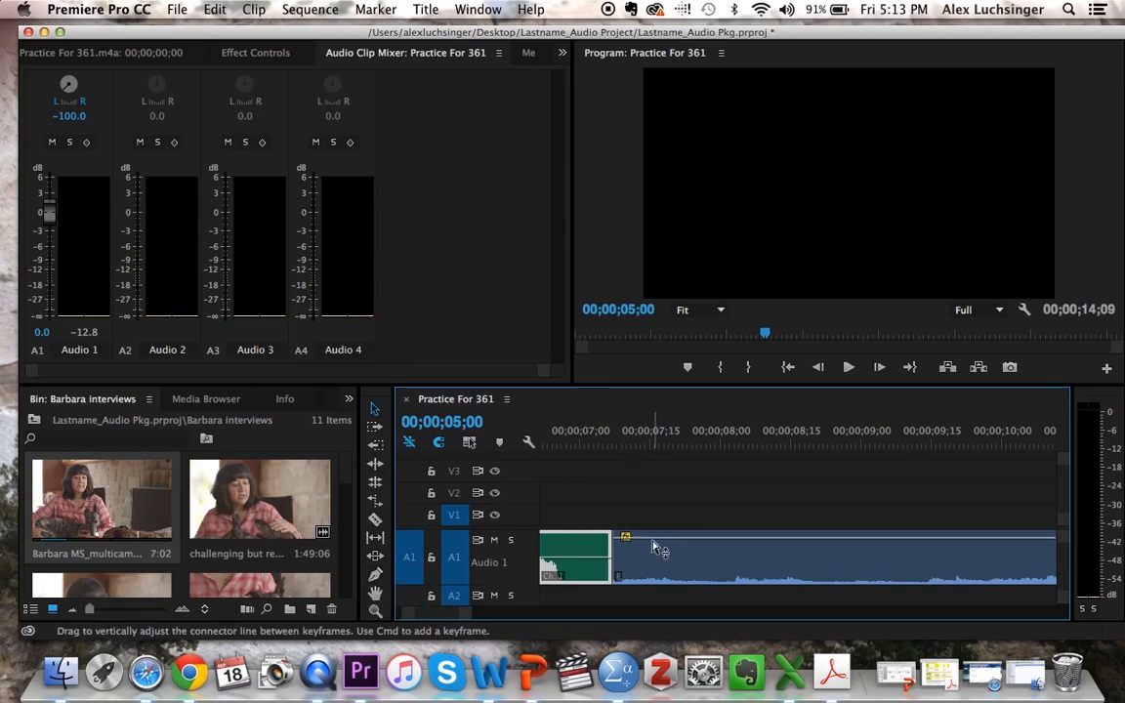
pyautogui.moveTo(657, 550)
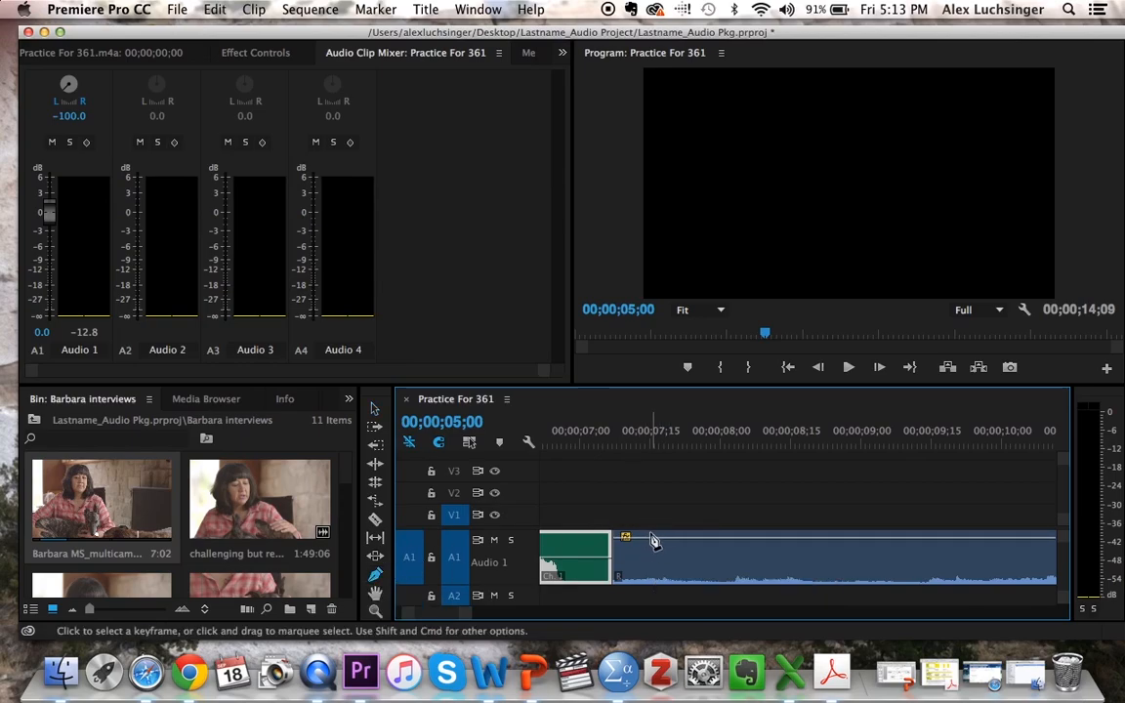
pyautogui.click(652, 539)
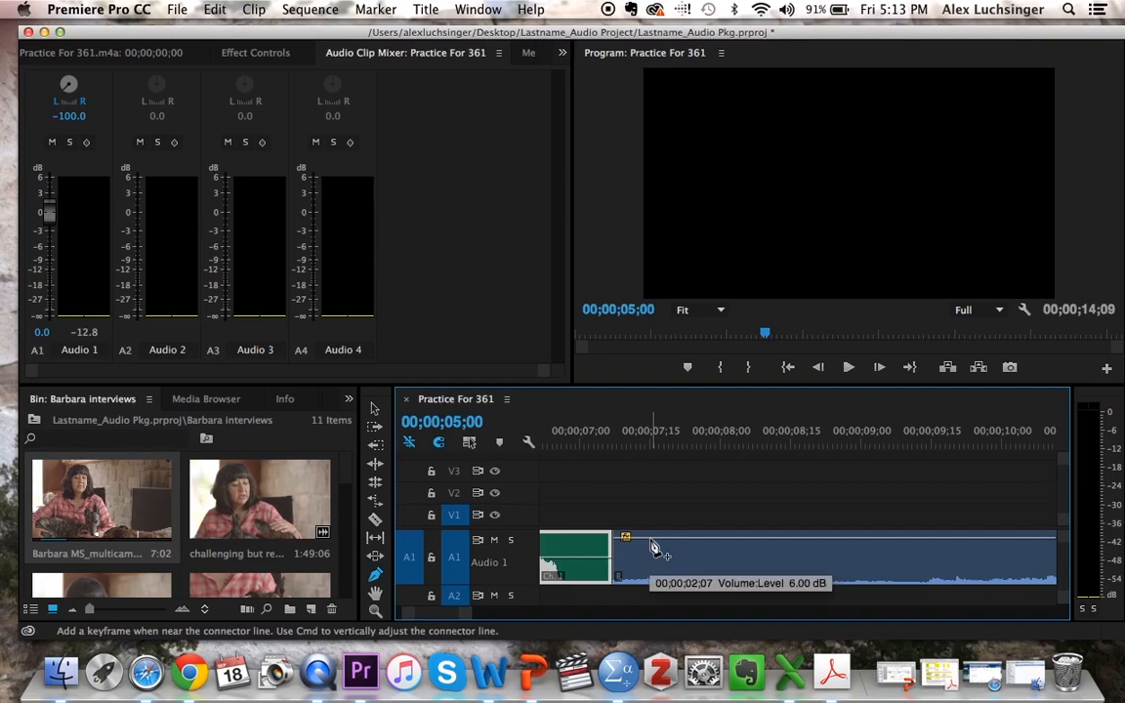
pyautogui.moveTo(621, 547); pyautogui.dragTo(619, 578)
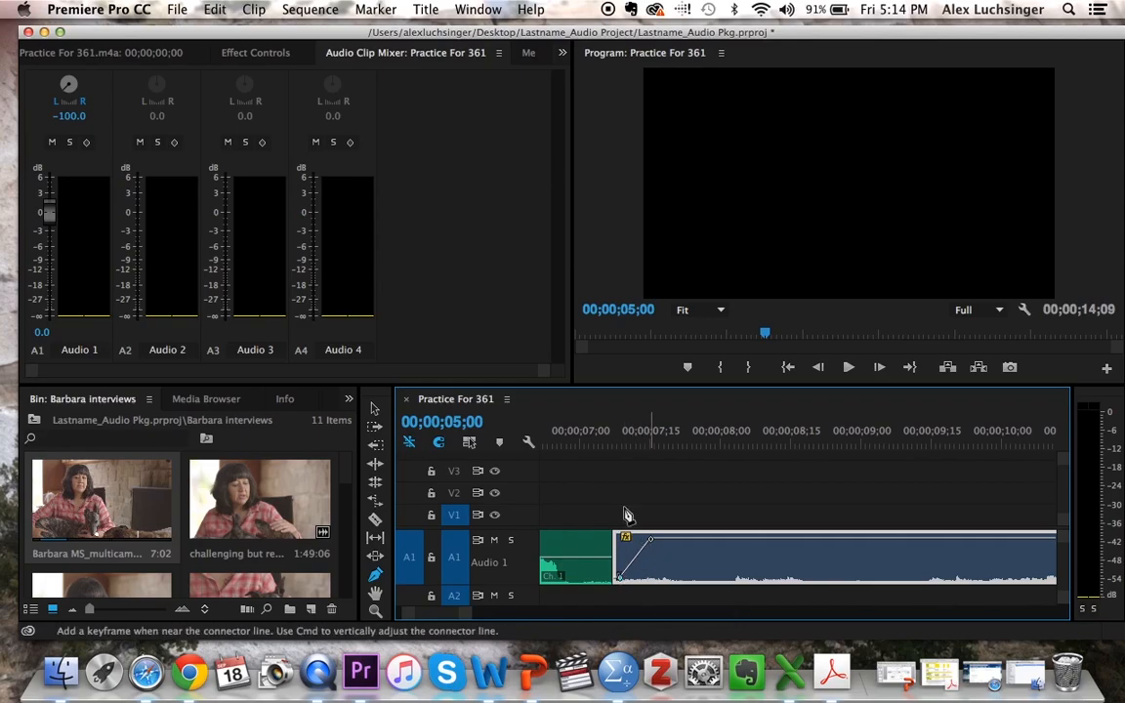
pyautogui.click(589, 435)
pyautogui.press('space')
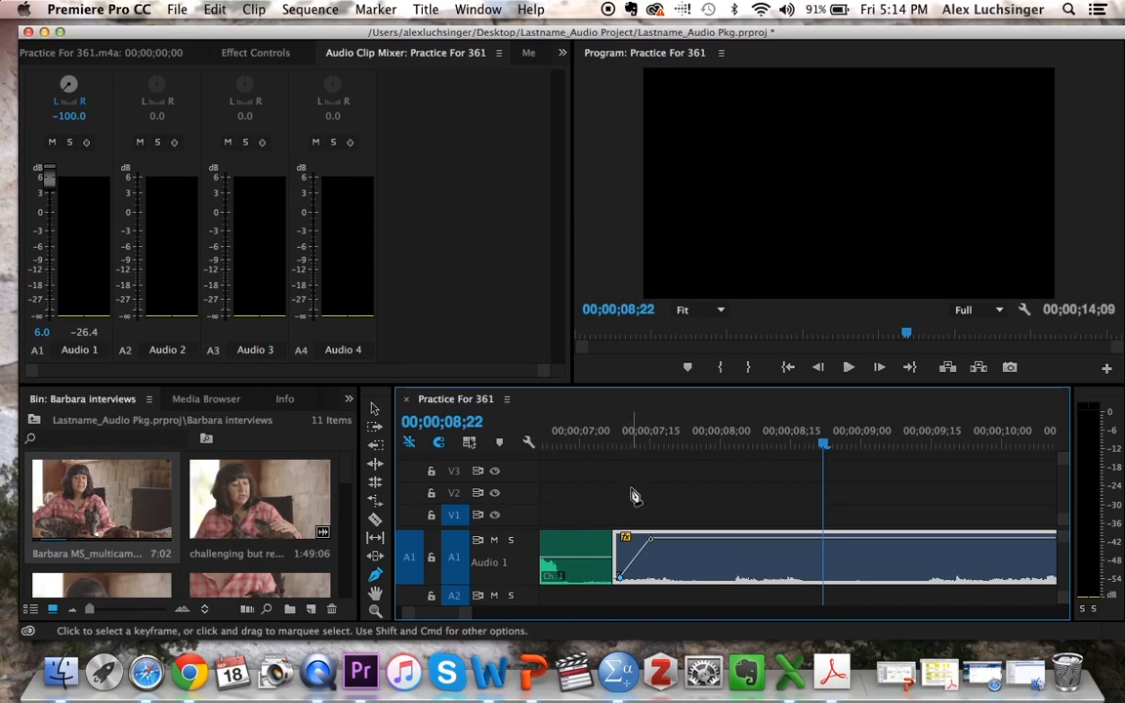
# Step: Open challenging but rewarding work.mov in the Source Monitor and mark In and Out points around a 14:16 section
pyautogui.hscroll(-2, 633, 496)
pyautogui.hscroll(-6, 633, 496)
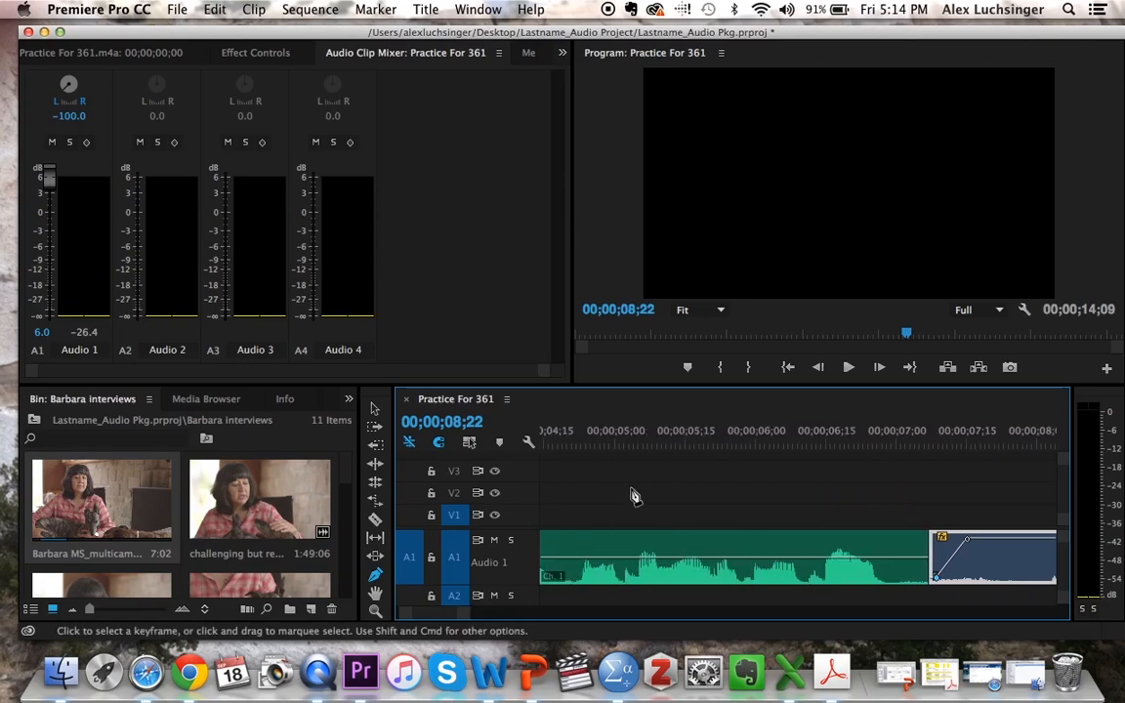
pyautogui.press('v')
pyautogui.scroll(-3, 590, 600)
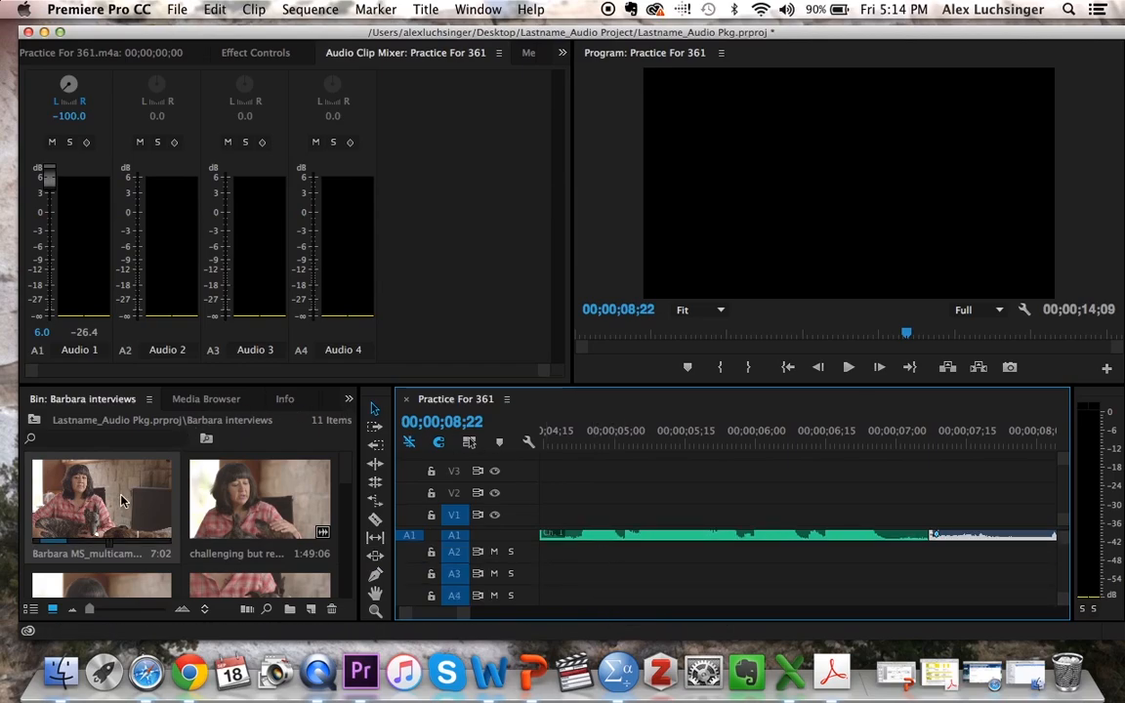
pyautogui.scroll(-5, 123, 500)
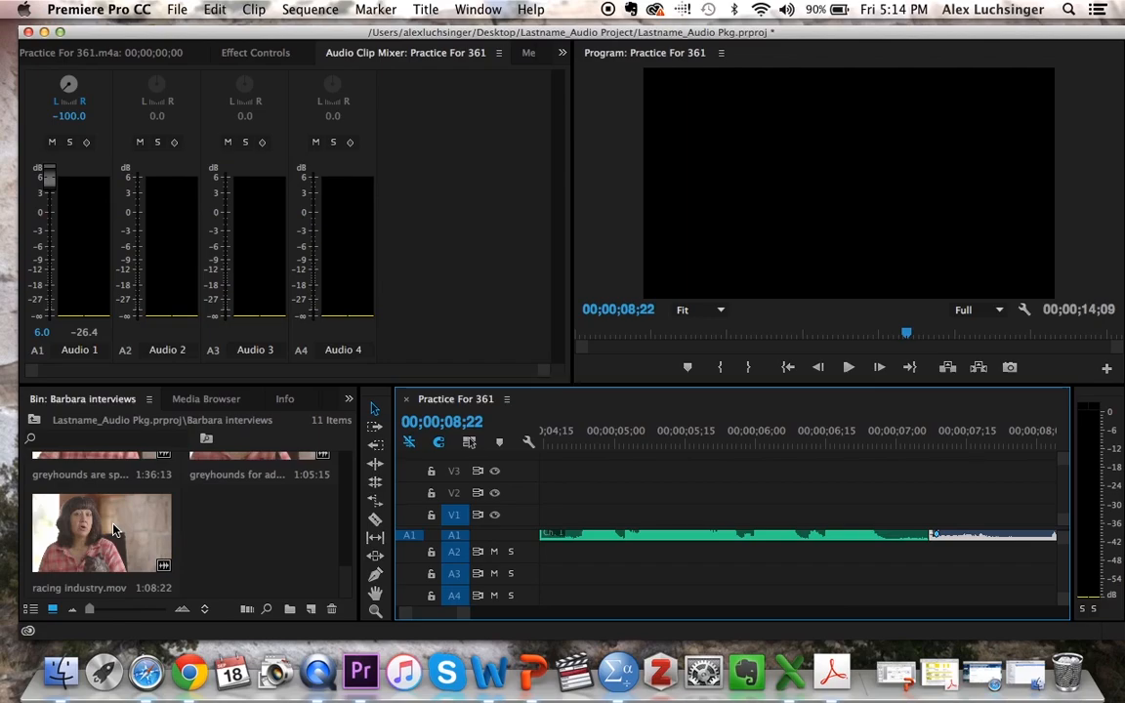
pyautogui.scroll(3, 113, 529)
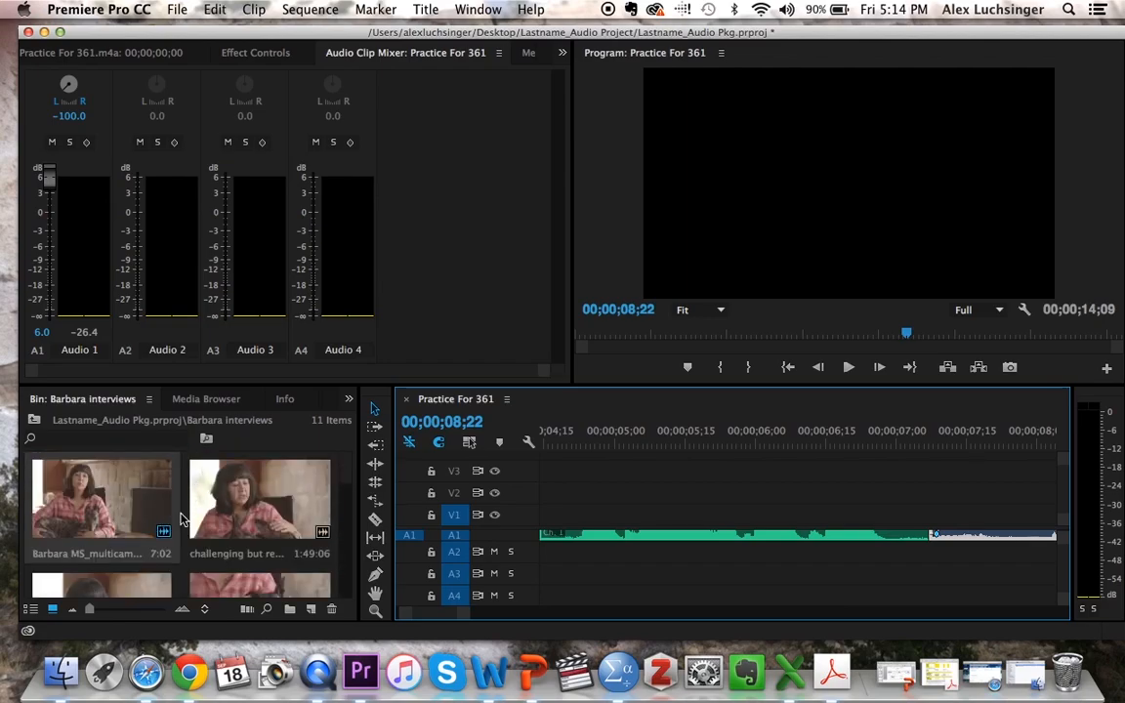
pyautogui.doubleClick(259, 498)
pyautogui.moveTo(162, 335); pyautogui.dragTo(447, 332)
pyautogui.press('i')
pyautogui.press('o')
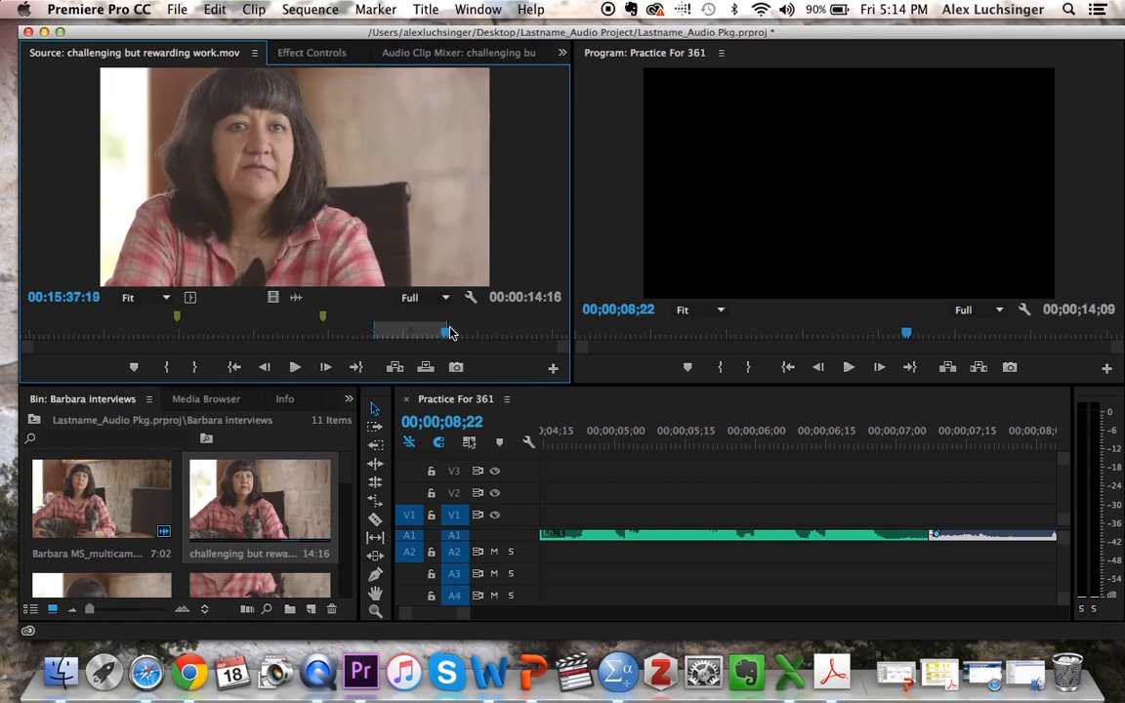
# Step: Place the playhead at 00;00;14;27, just past the first interview clip, and overwrite the marked section into the sequence there
pyautogui.click(687, 491)
pyautogui.press('-')
pyautogui.press('-')
pyautogui.press('-')
pyautogui.press('-')
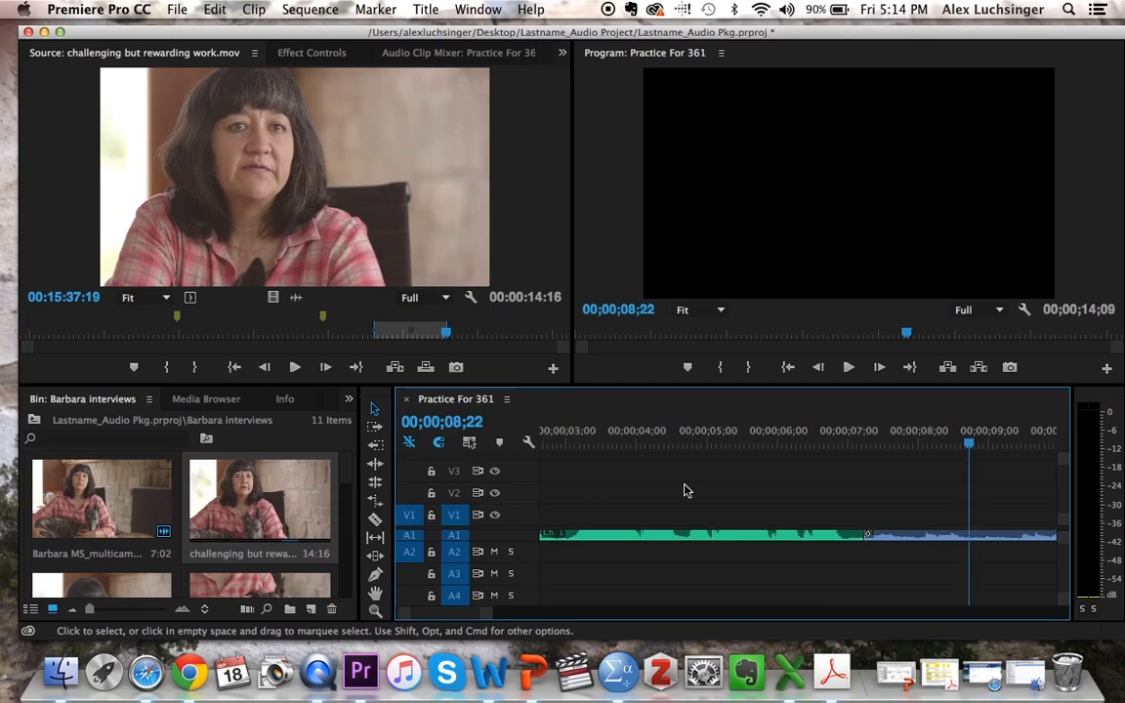
pyautogui.scroll(3, 613, 594)
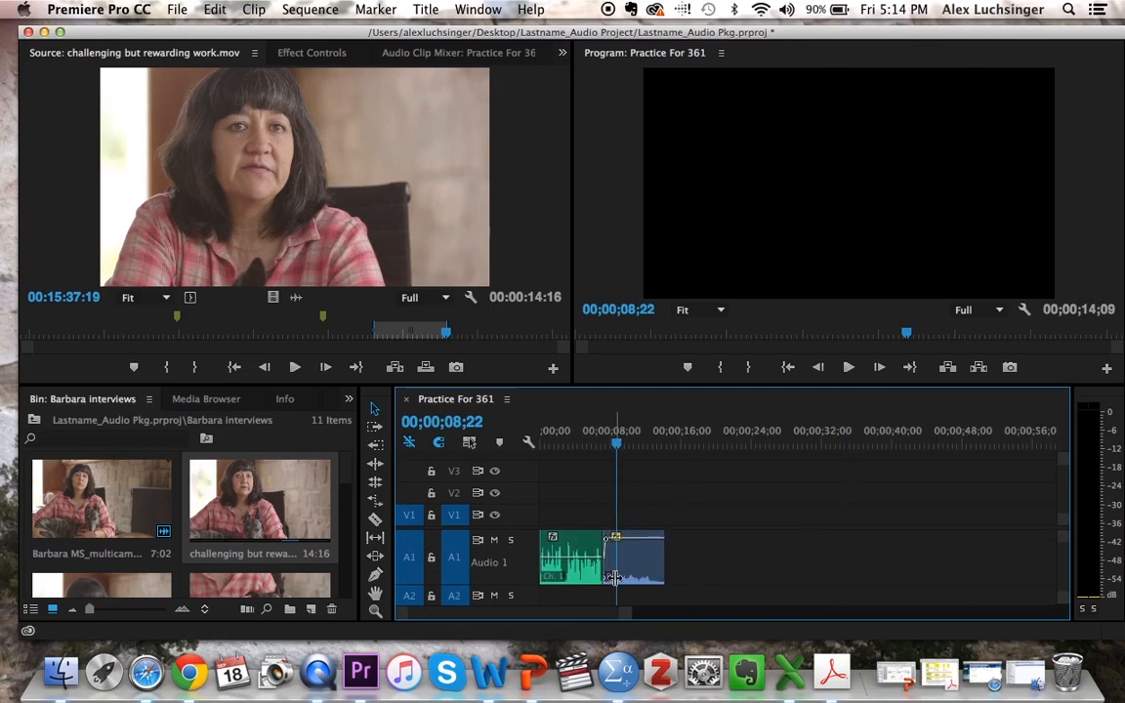
pyautogui.moveTo(664, 439); pyautogui.dragTo(672, 439)
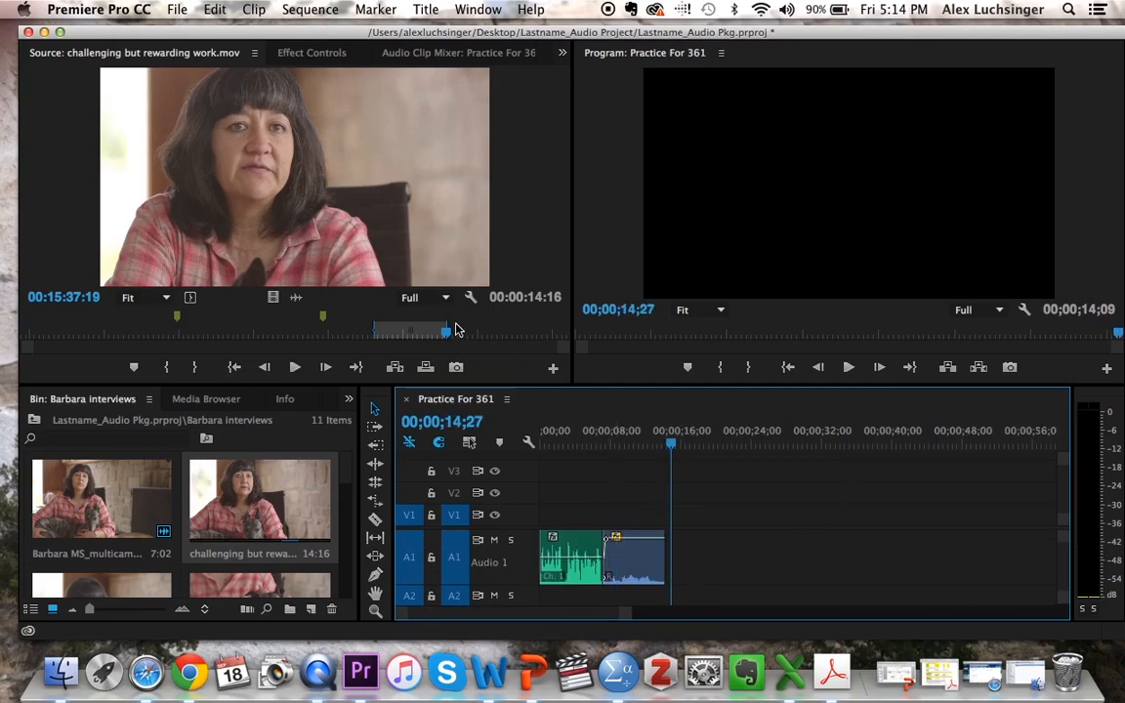
pyautogui.click(425, 367)
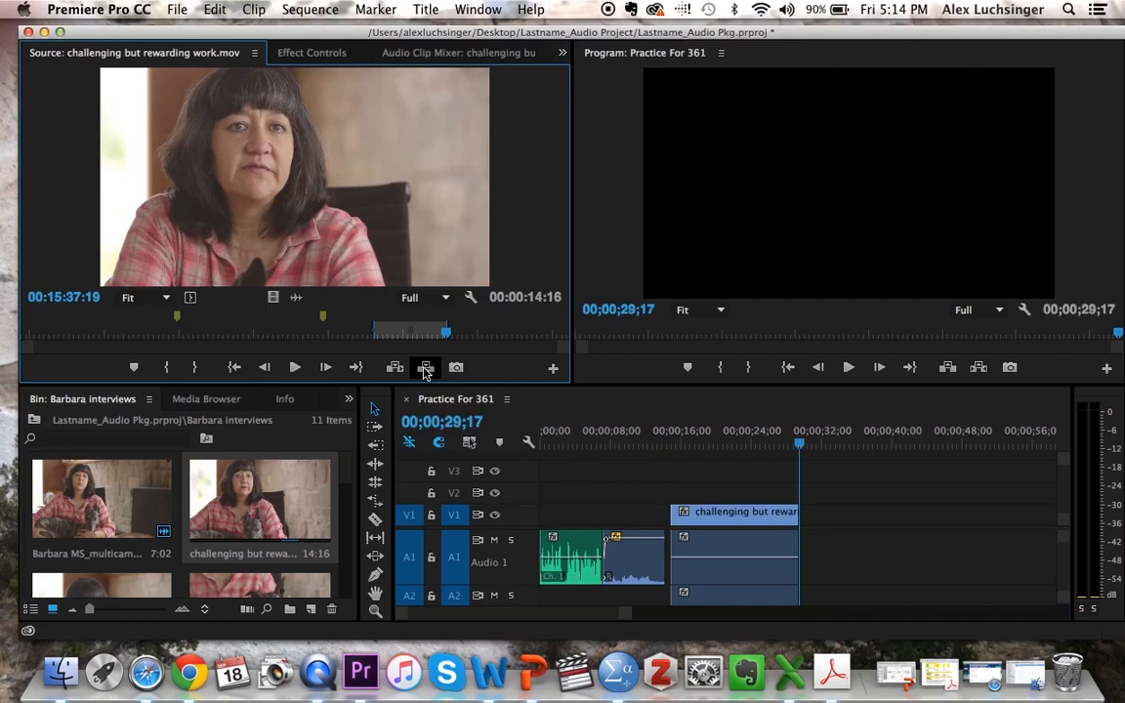
# Step: Delete the new interview clip's video part from V1 and its second audio channel from A2
pyautogui.click(753, 520)
pyautogui.press('Delete')
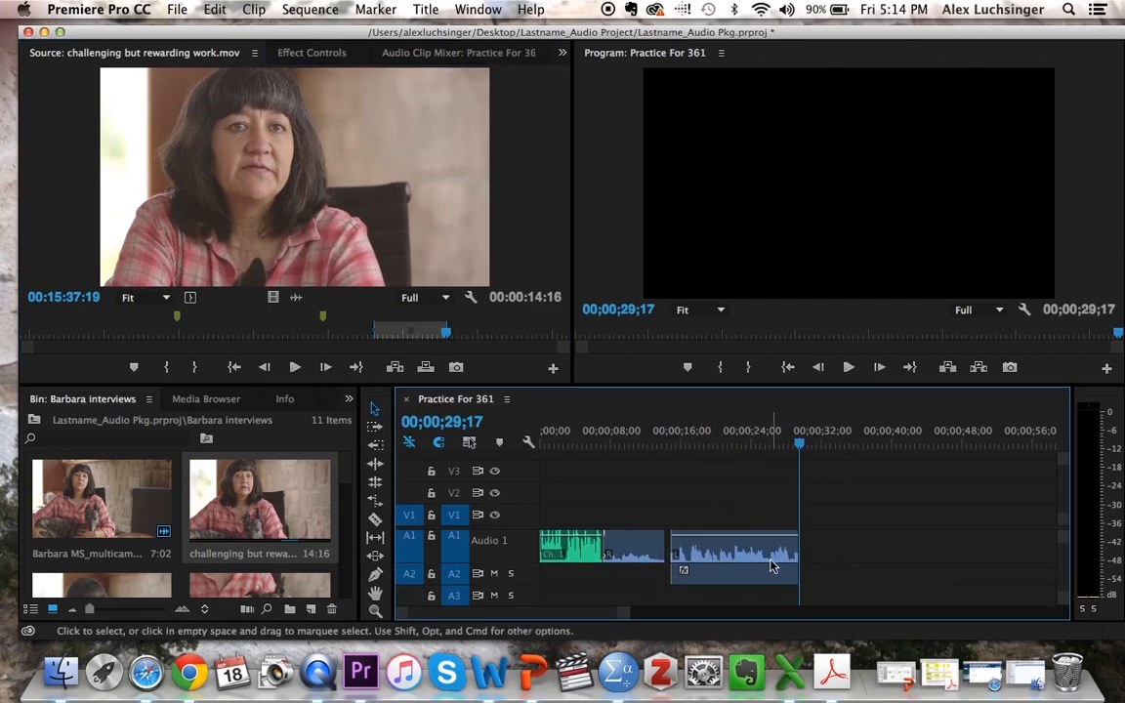
pyautogui.scroll(-1, 756, 571)
pyautogui.click(735, 578)
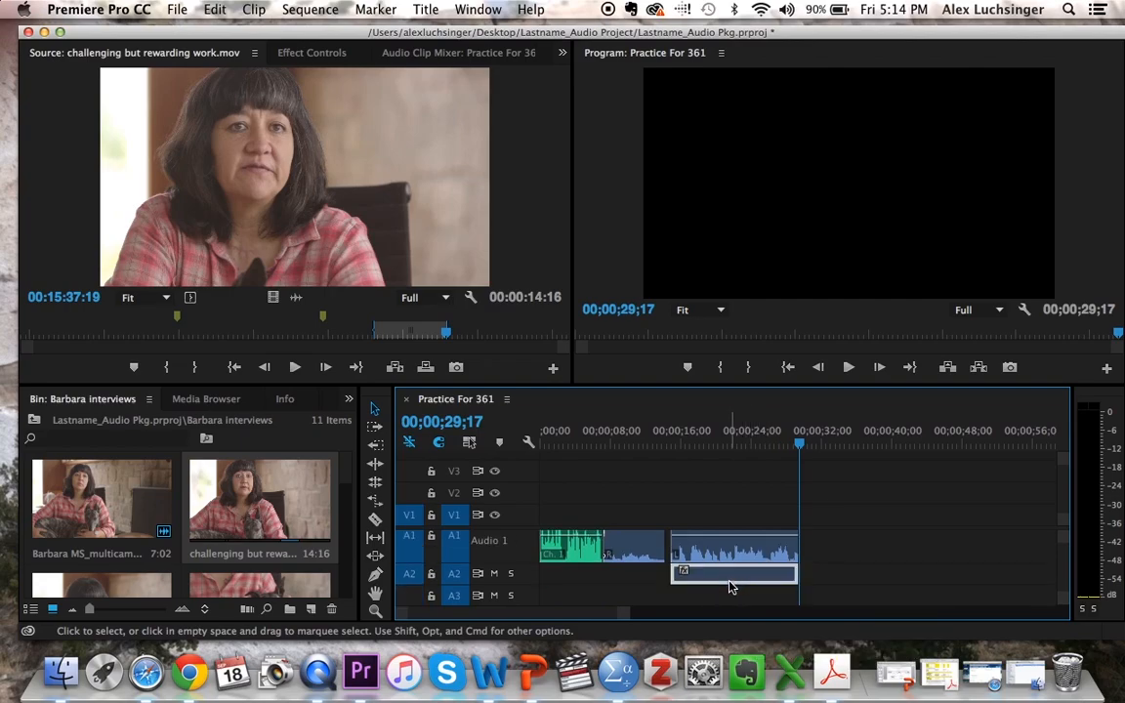
pyautogui.press('Delete')
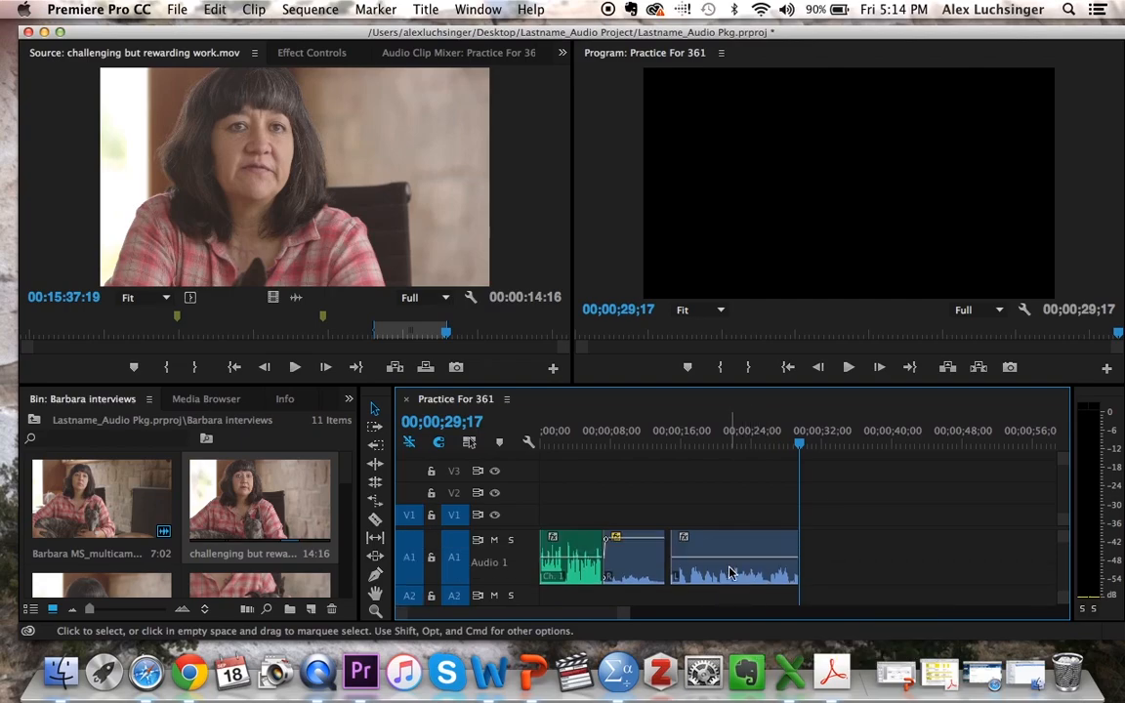
# Step: Move the new interview audio to track A2 so it overlaps the end of the narration, and make that track taller
pyautogui.moveTo(716, 547); pyautogui.dragTo(635, 598)
pyautogui.scroll(-4, 724, 561)
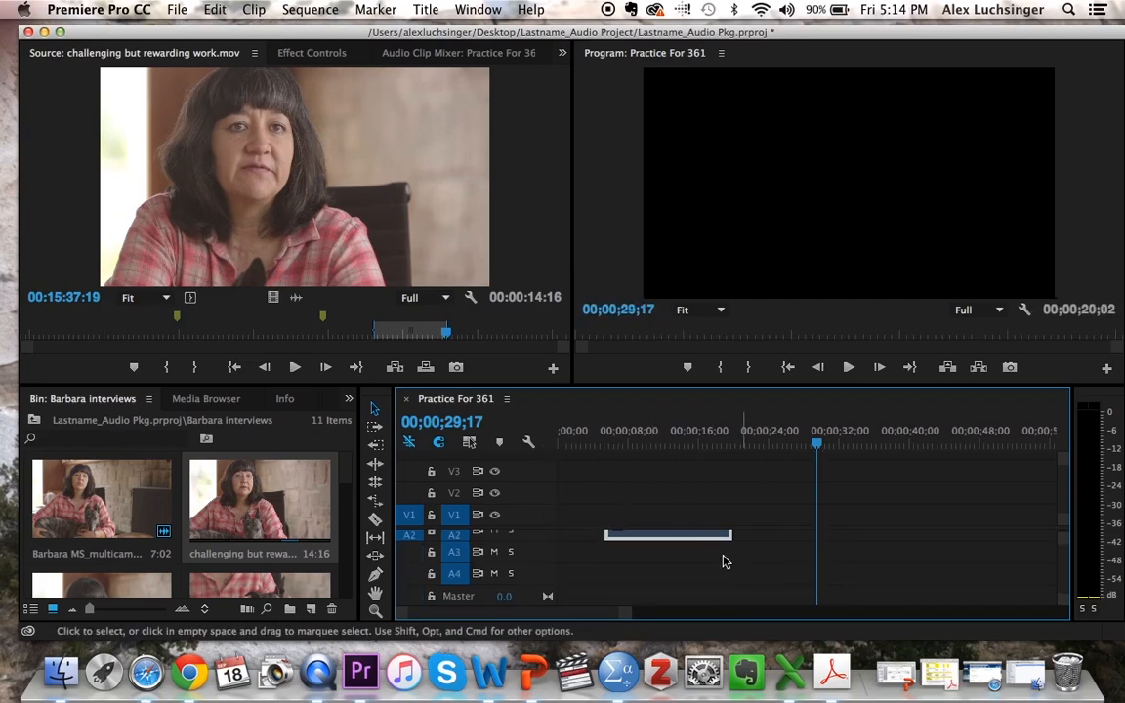
pyautogui.scroll(3, 725, 561)
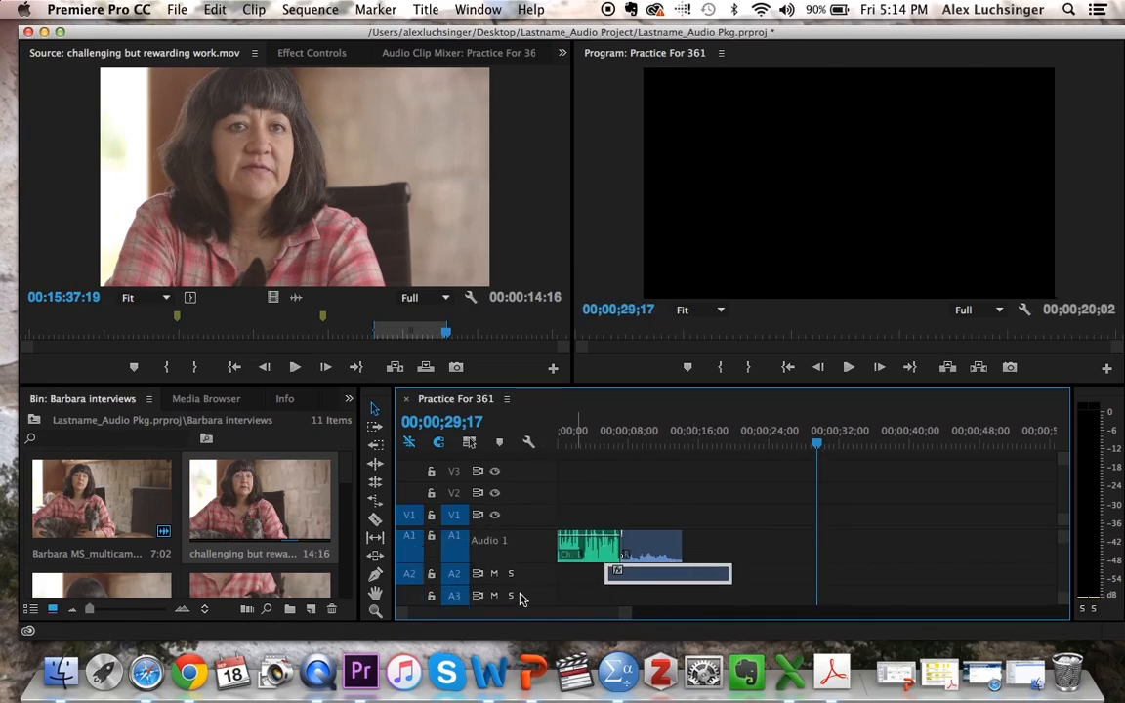
pyautogui.moveTo(524, 584); pyautogui.dragTo(534, 616)
pyautogui.scroll(-2, 779, 566)
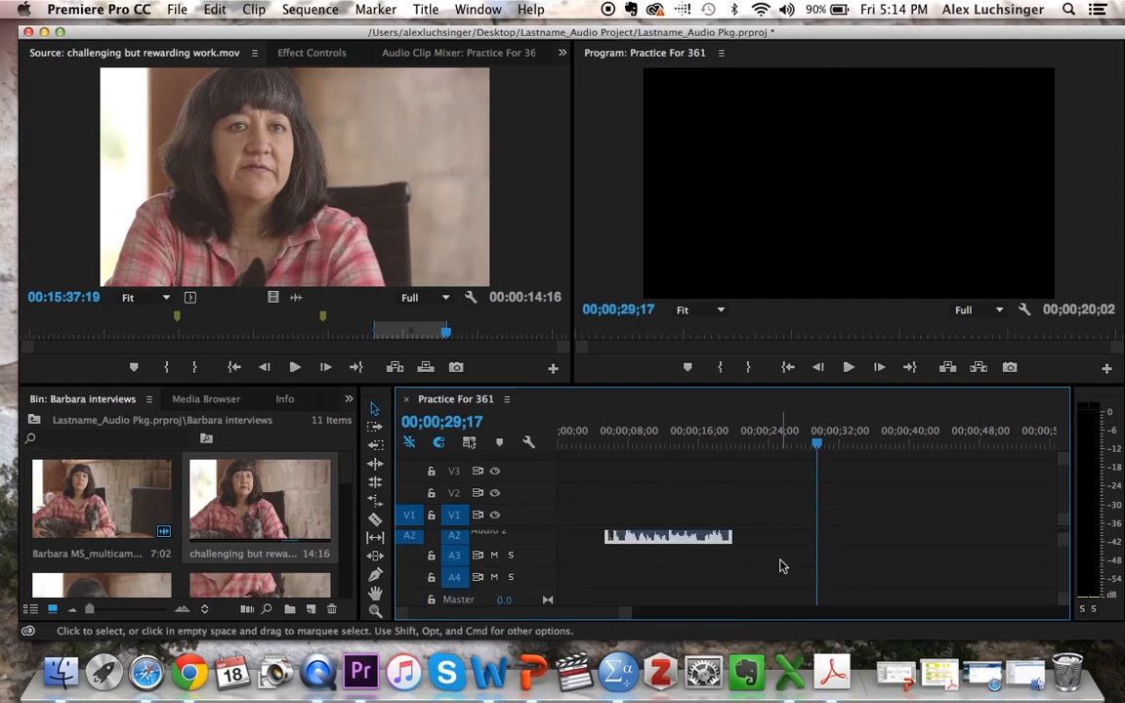
# Step: Fade the interview audio on A2 in and out with Pen tool volume keyframes, dropping the level at both clip ends
pyautogui.press('p')
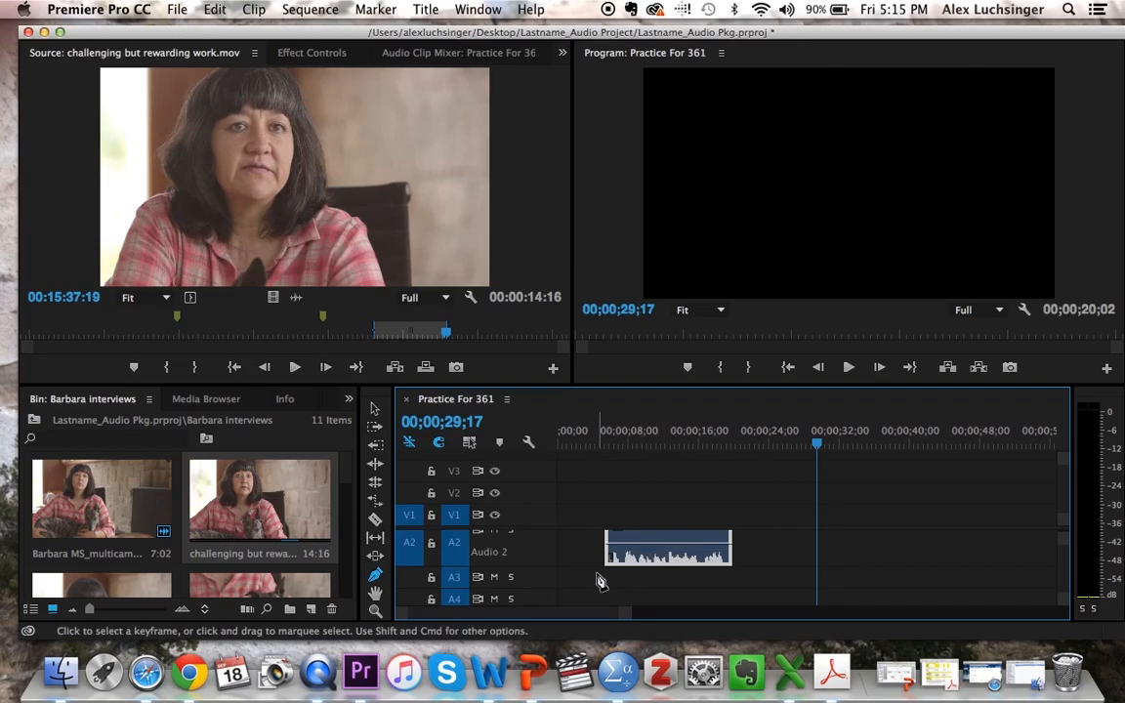
pyautogui.scroll(2, 599, 582)
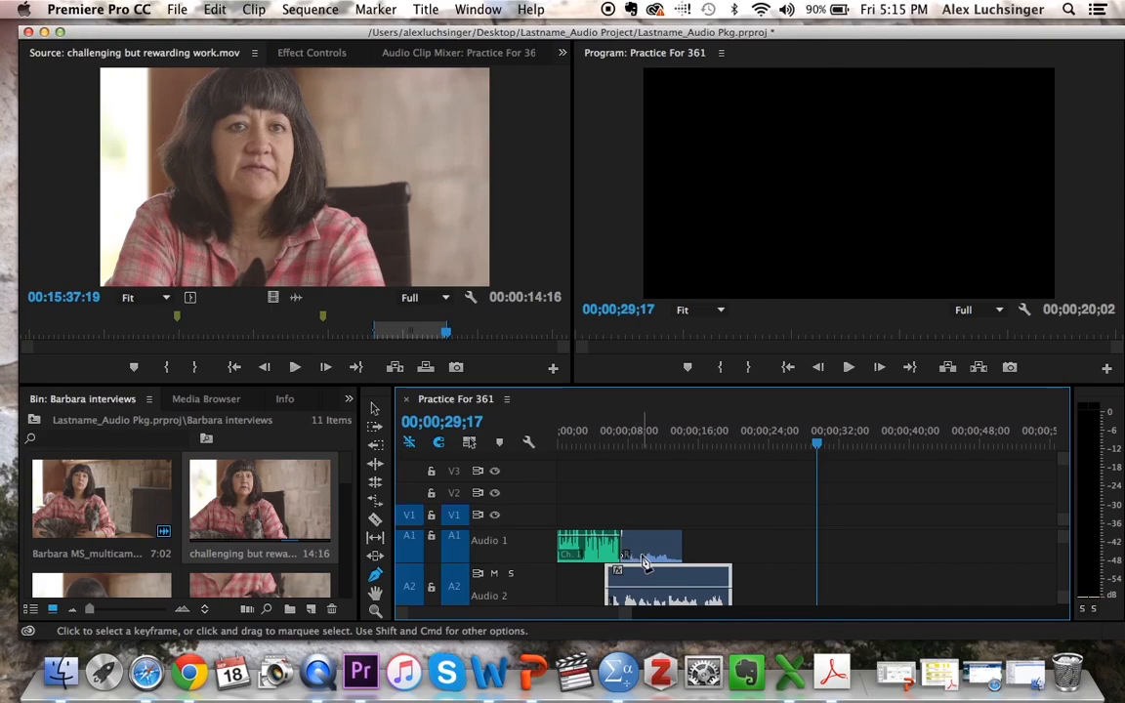
pyautogui.scroll(2, 646, 563)
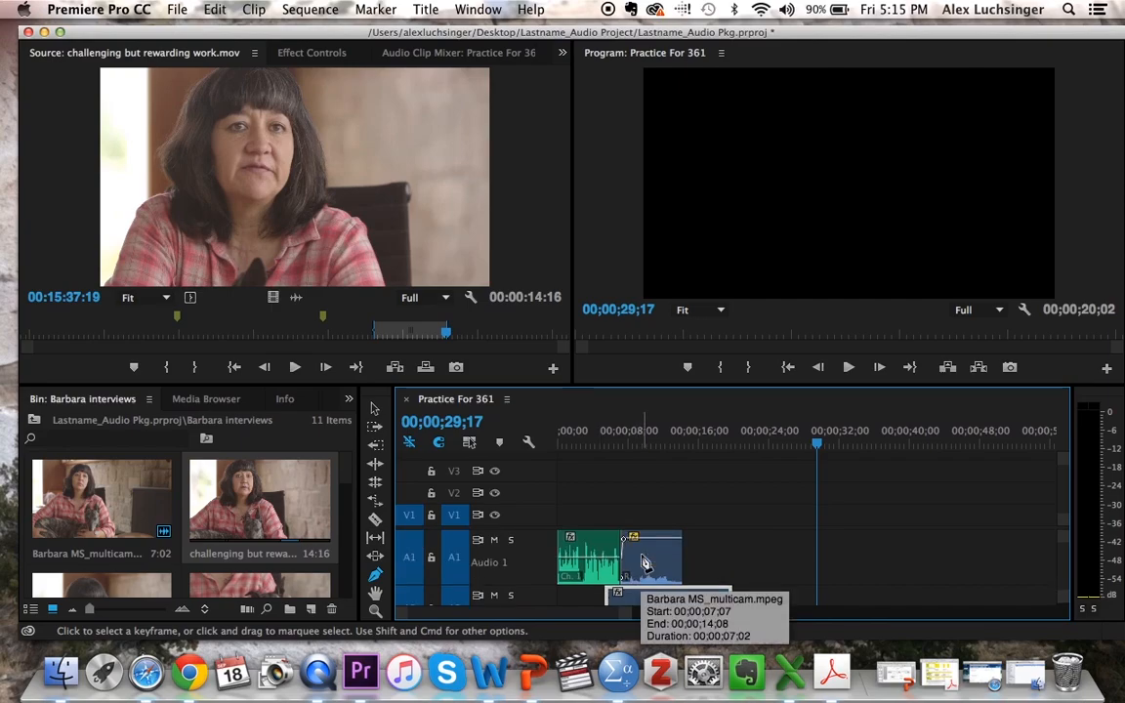
pyautogui.scroll(-2, 642, 581)
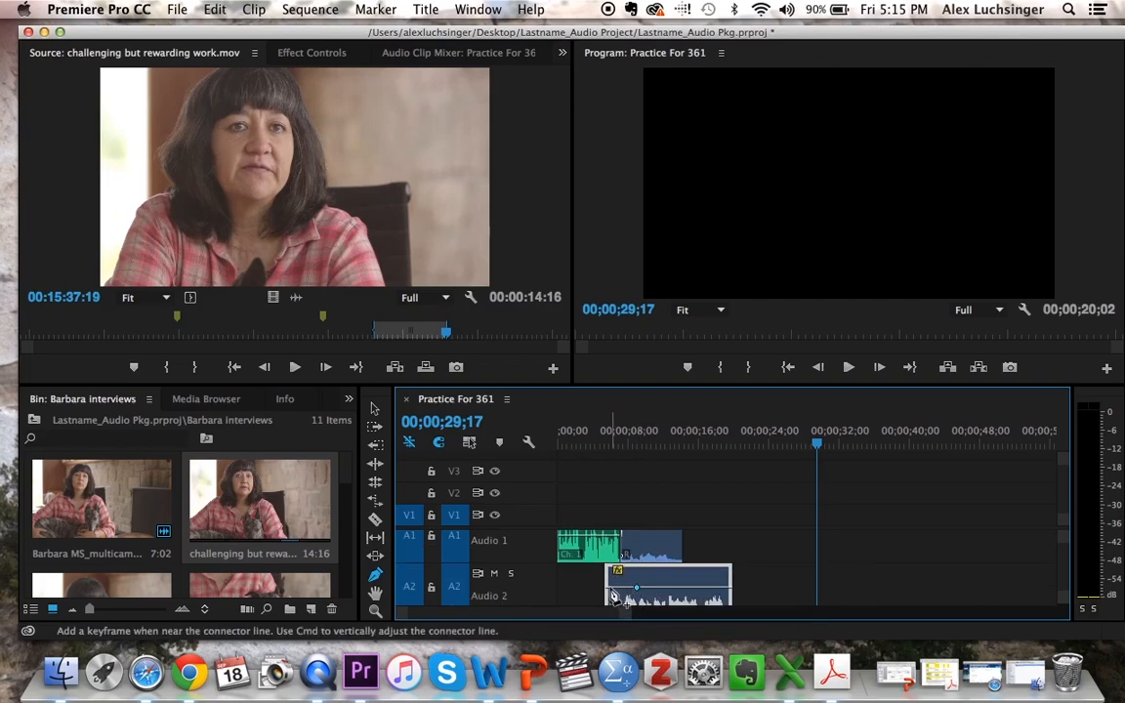
pyautogui.moveTo(607, 586); pyautogui.dragTo(607, 602)
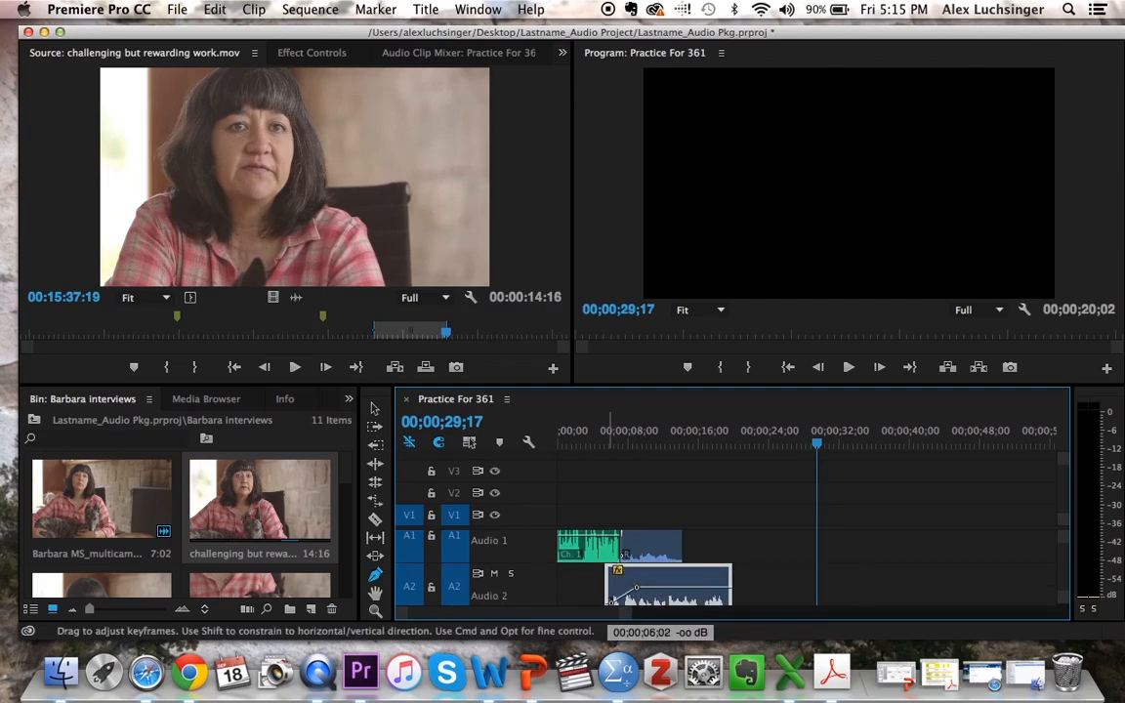
pyautogui.click(729, 591)
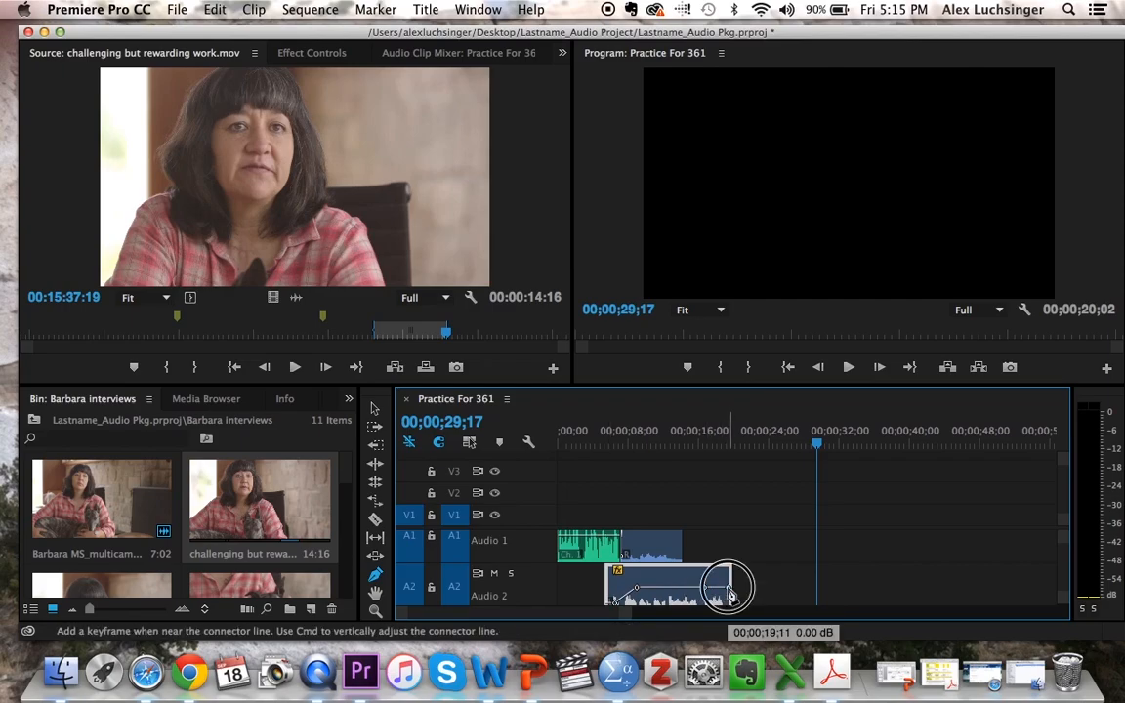
pyautogui.moveTo(729, 591); pyautogui.dragTo(727, 602)
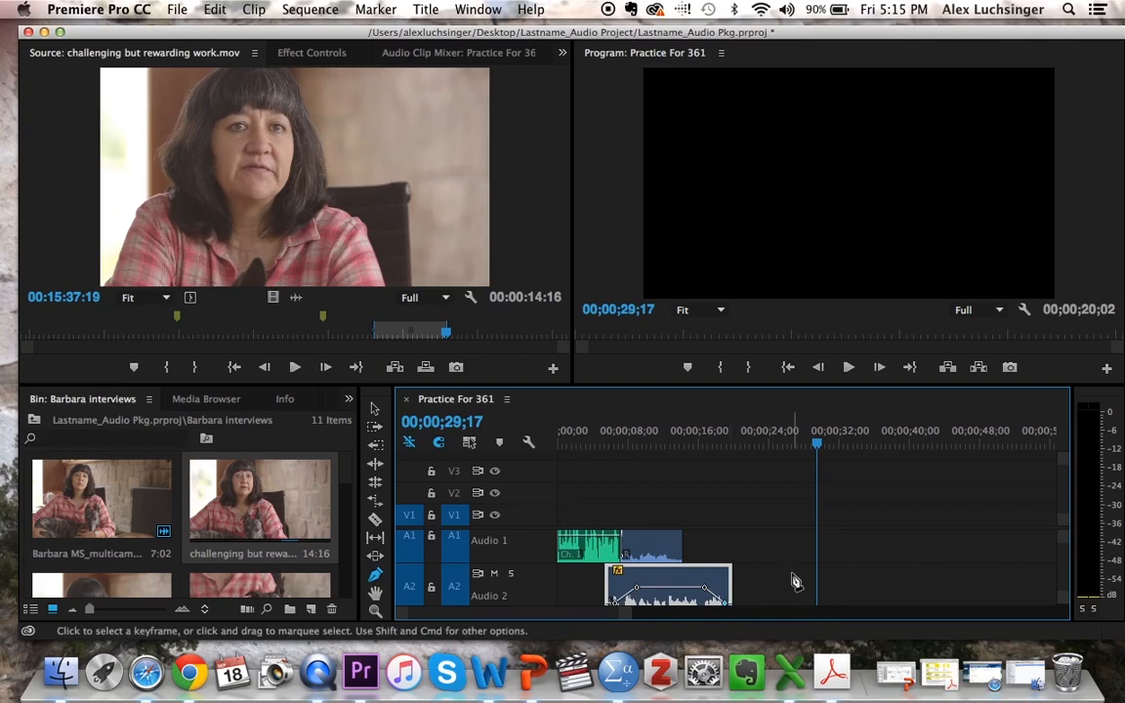
pyautogui.scroll(-3, 794, 581)
pyautogui.scroll(4, 794, 581)
pyautogui.scroll(-10, 133, 540)
pyautogui.scroll(10, 133, 540)
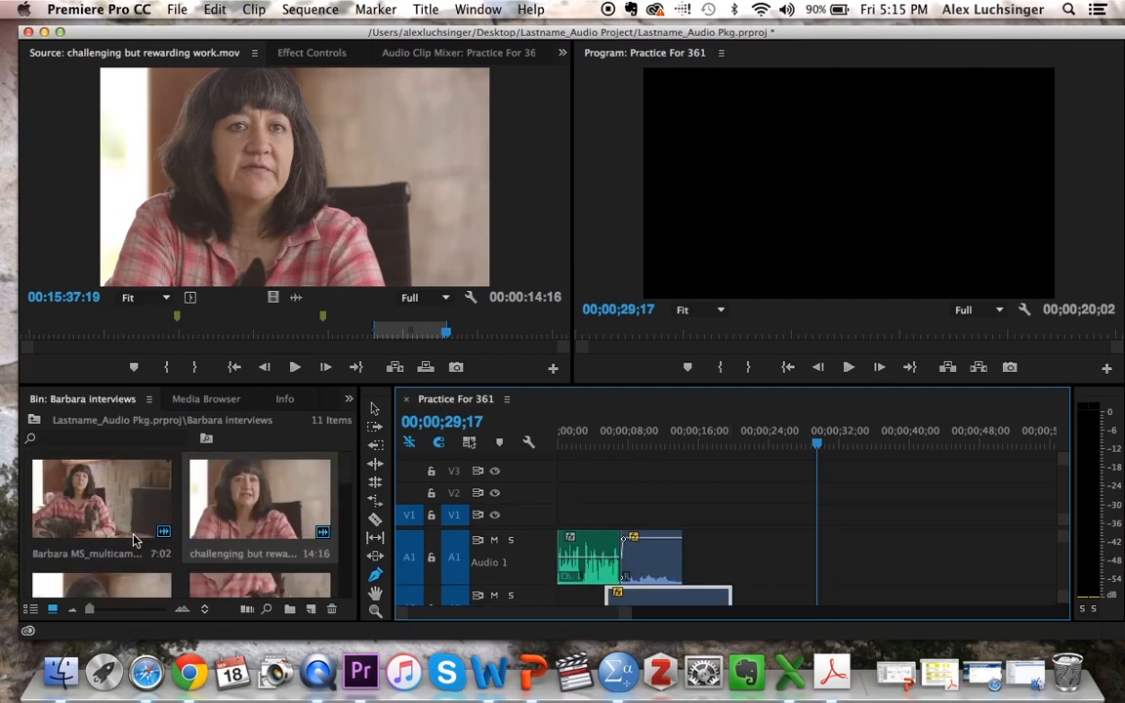
pyautogui.scroll(-10, 133, 465)
pyautogui.scroll(10, 133, 465)
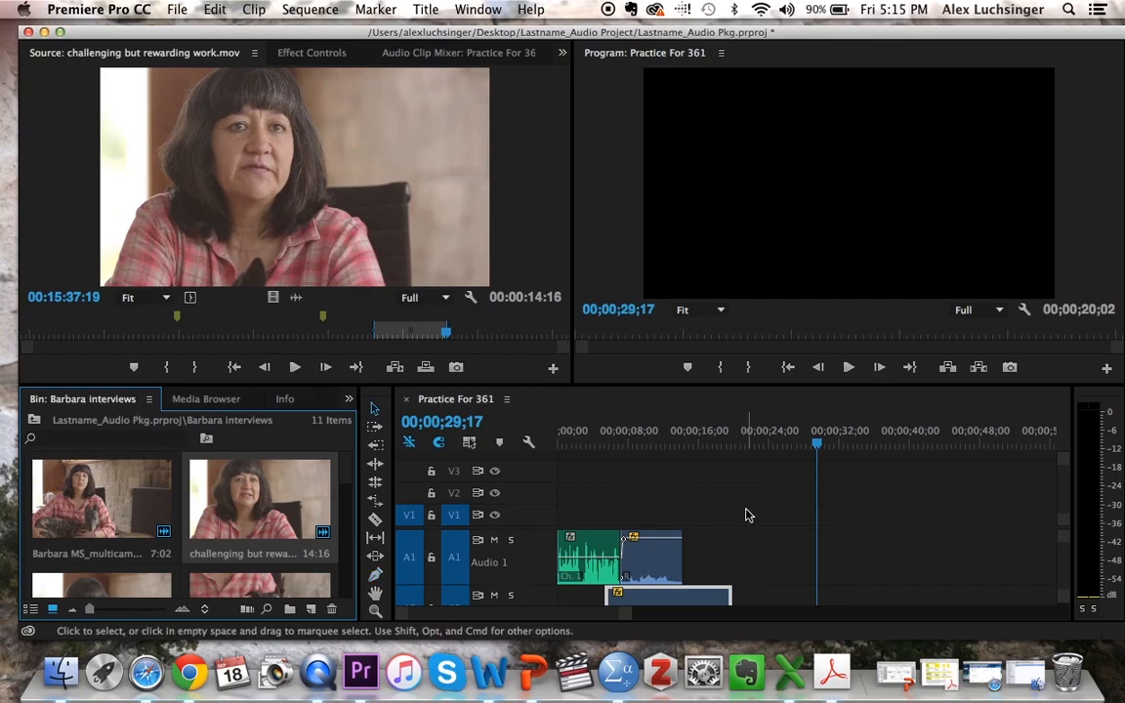
pyautogui.scroll(-2, 736, 547)
pyautogui.scroll(2, 738, 549)
# Step: Return the playhead to 00;00;00;00, select all clips, and set up a media export with the preset HD 720p 24, H.264, AAC 48 kHz
pyautogui.moveTo(651, 434); pyautogui.dragTo(542, 449)
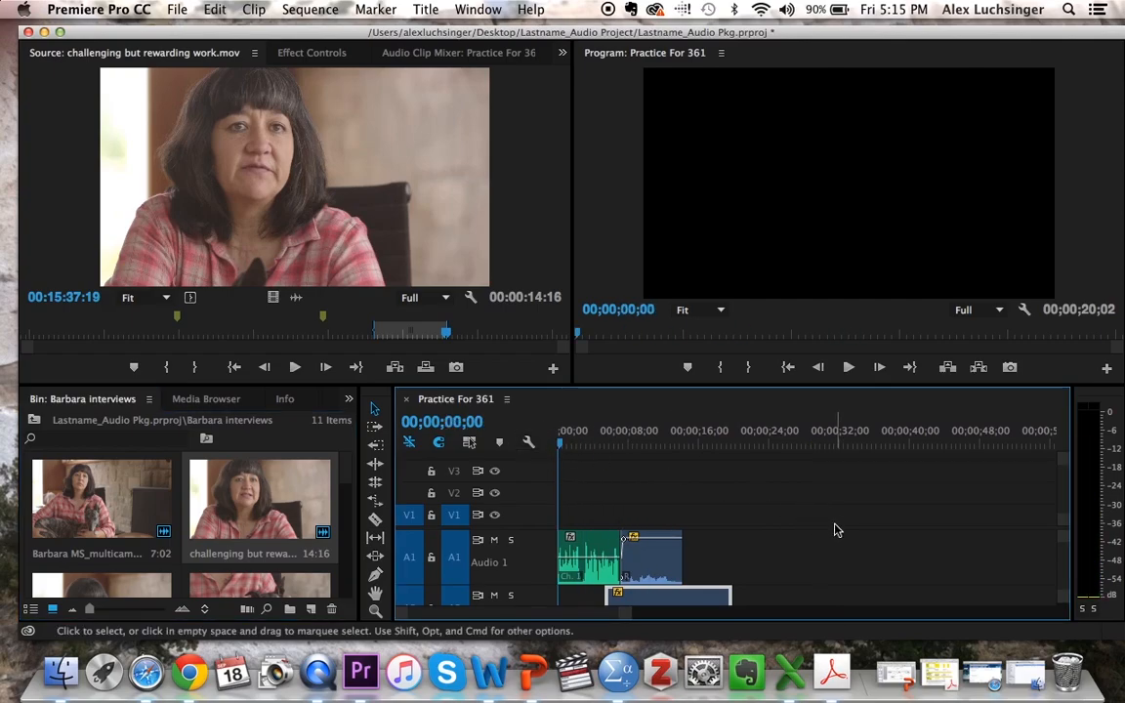
pyautogui.press('super+a')
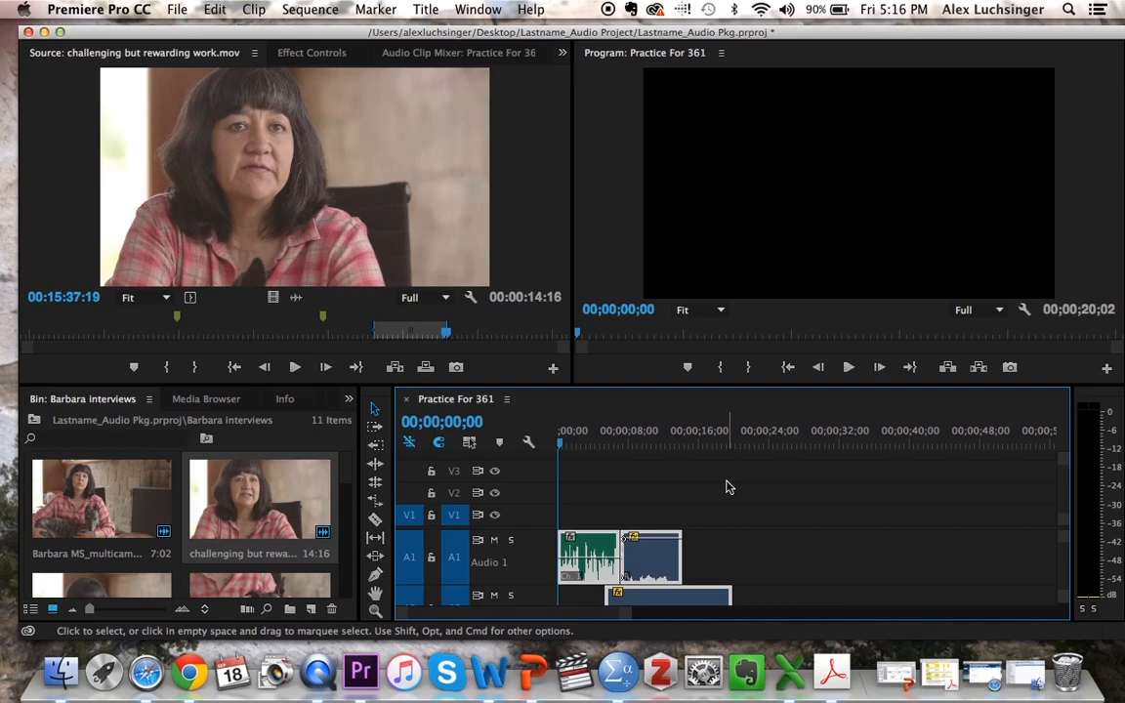
pyautogui.click(176, 10)
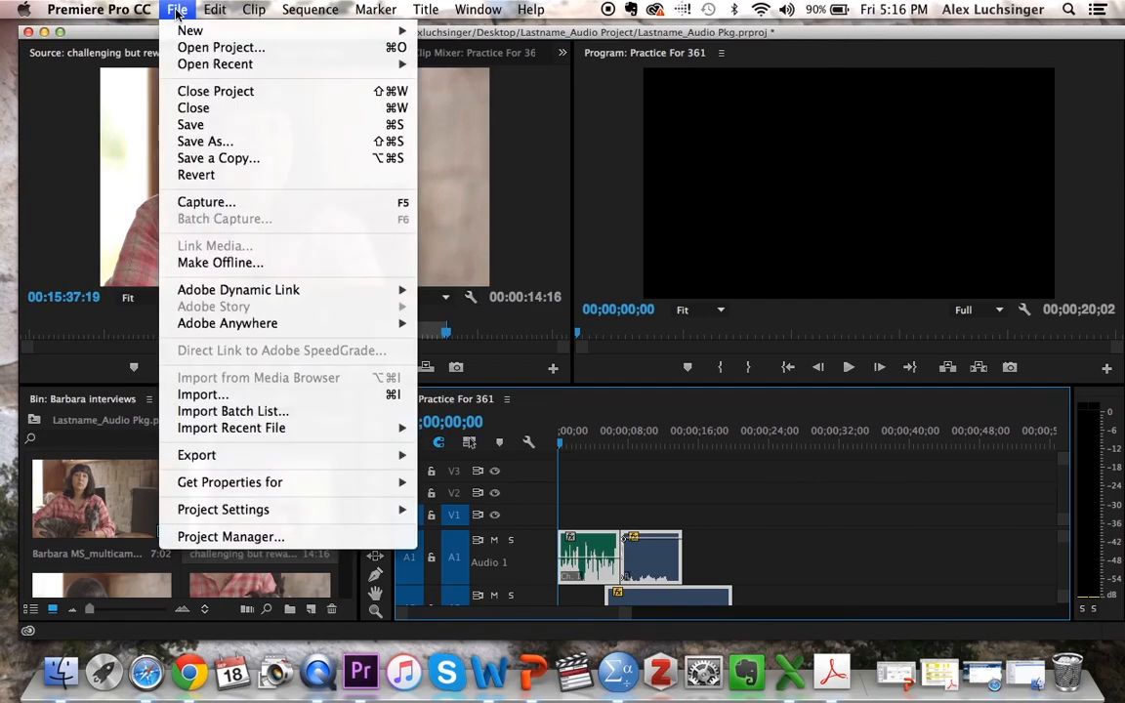
pyautogui.moveTo(371, 456)
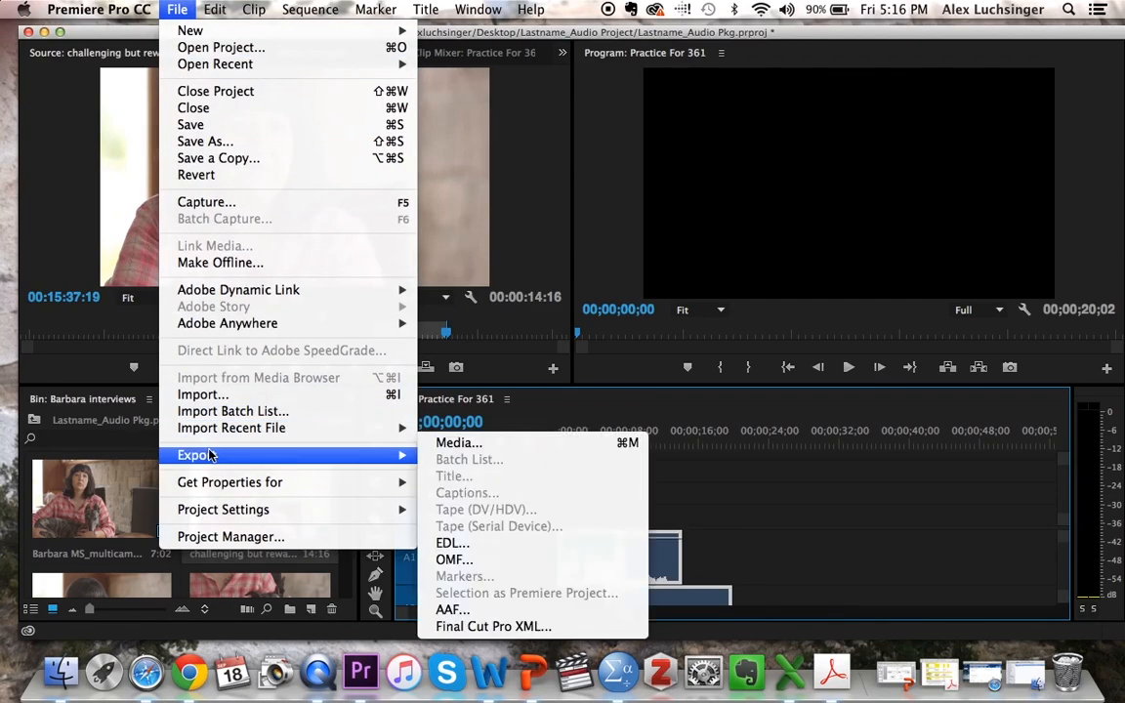
pyautogui.click(494, 446)
pyautogui.press('super+m')
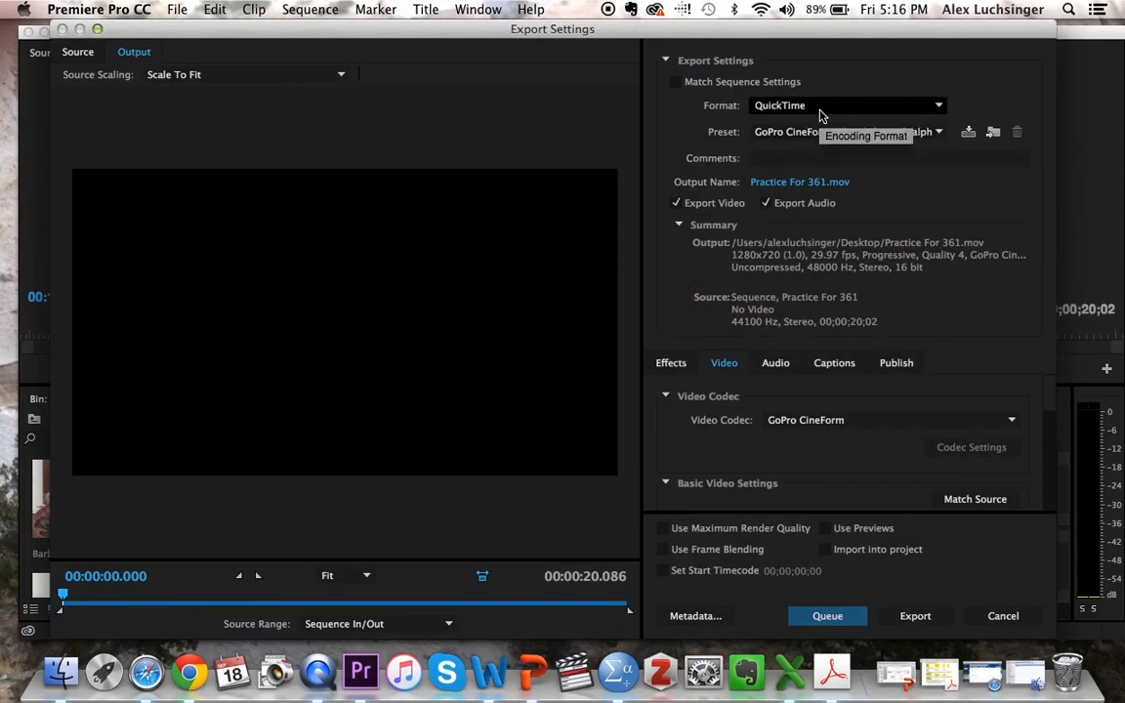
pyautogui.click(934, 133)
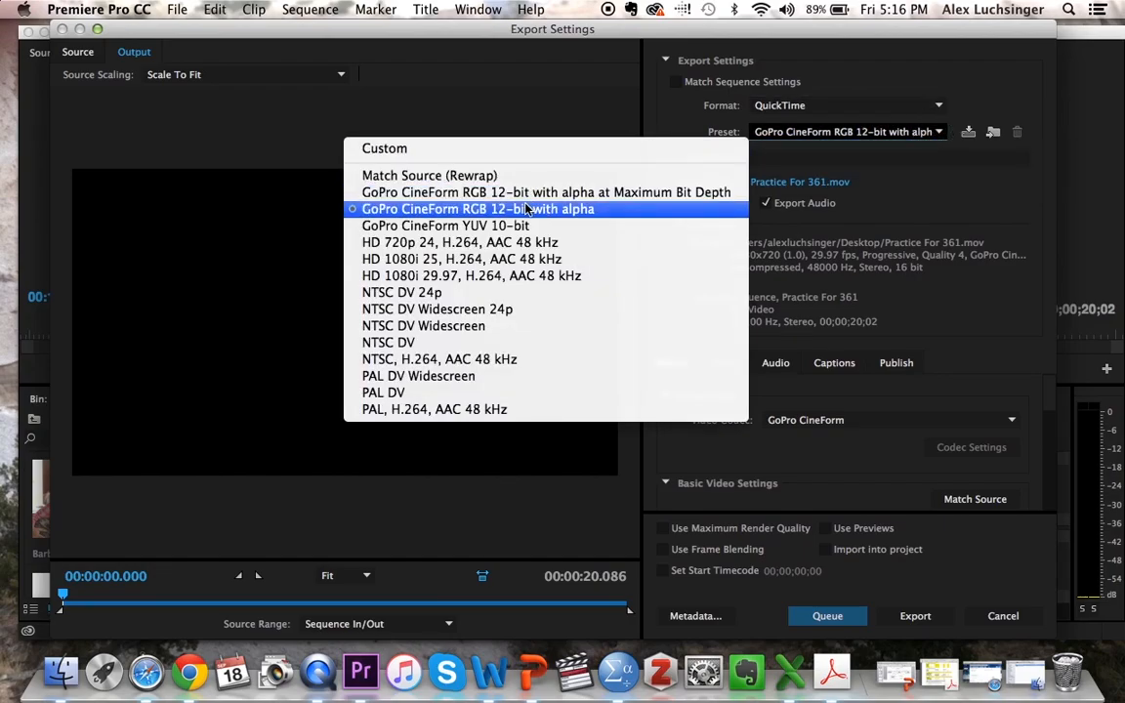
pyautogui.click(464, 243)
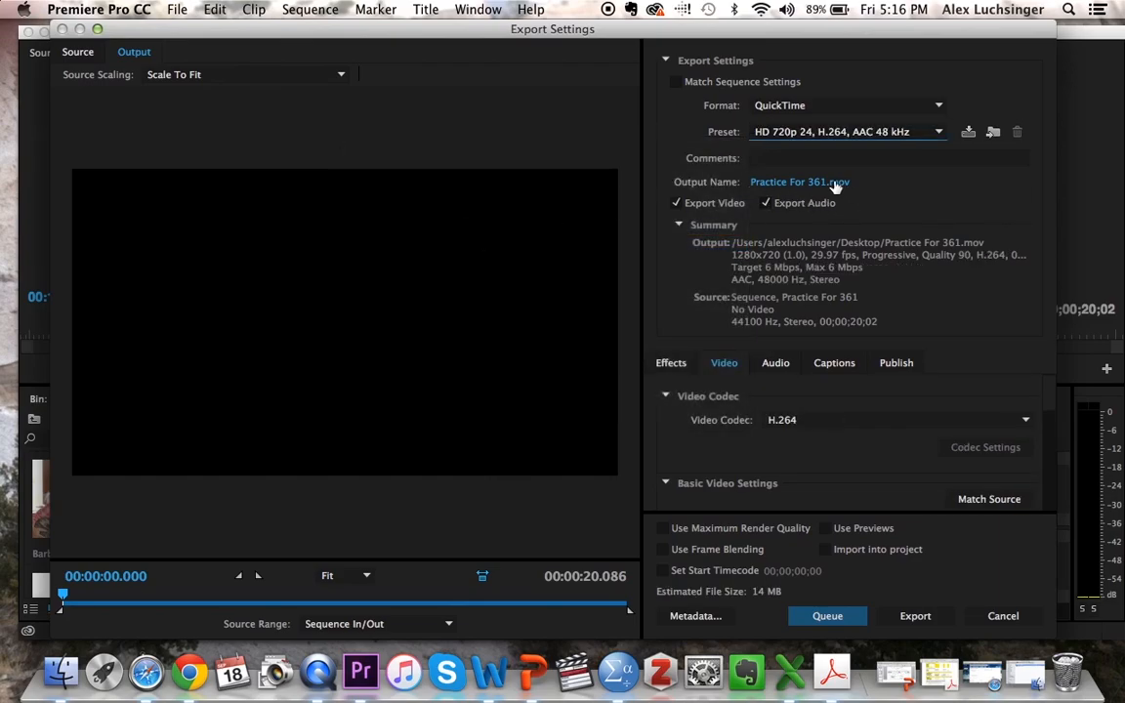
# Step: Set the export's output file name to Lastname_Audio Final and its save location to the Lastname_Audio Project folder on the Desktop
pyautogui.click(797, 184)
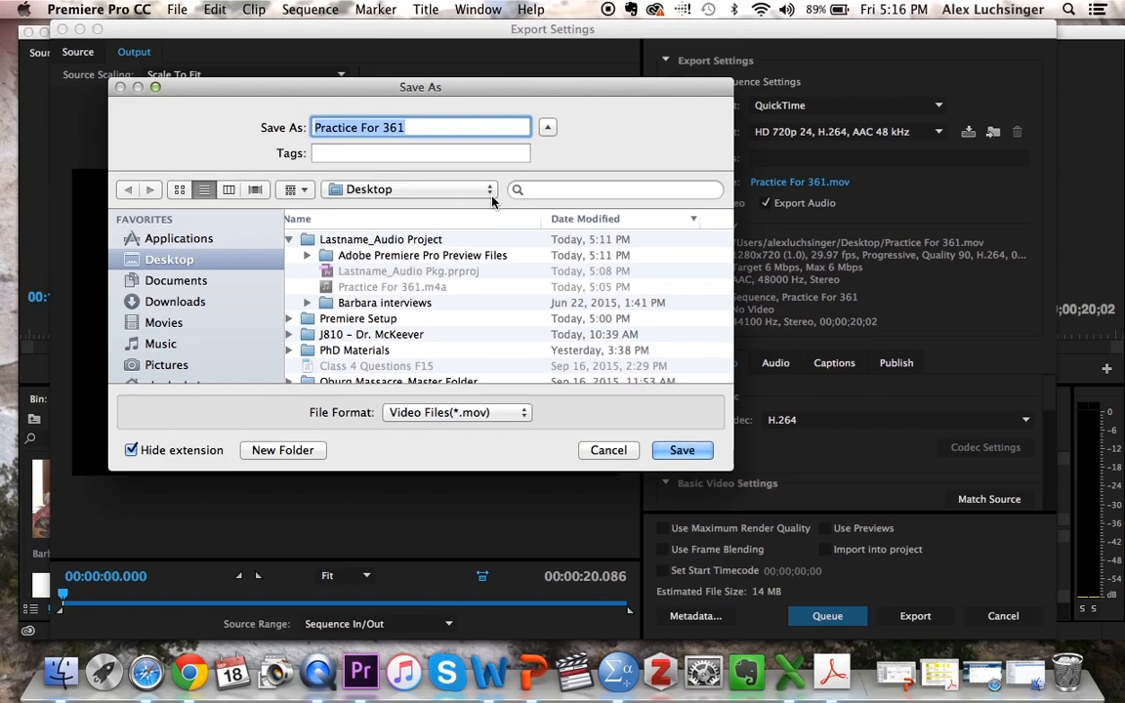
pyautogui.write('Au')
pyautogui.press('BackSpace')
pyautogui.press('BackSpace')
pyautogui.write('Lantname')
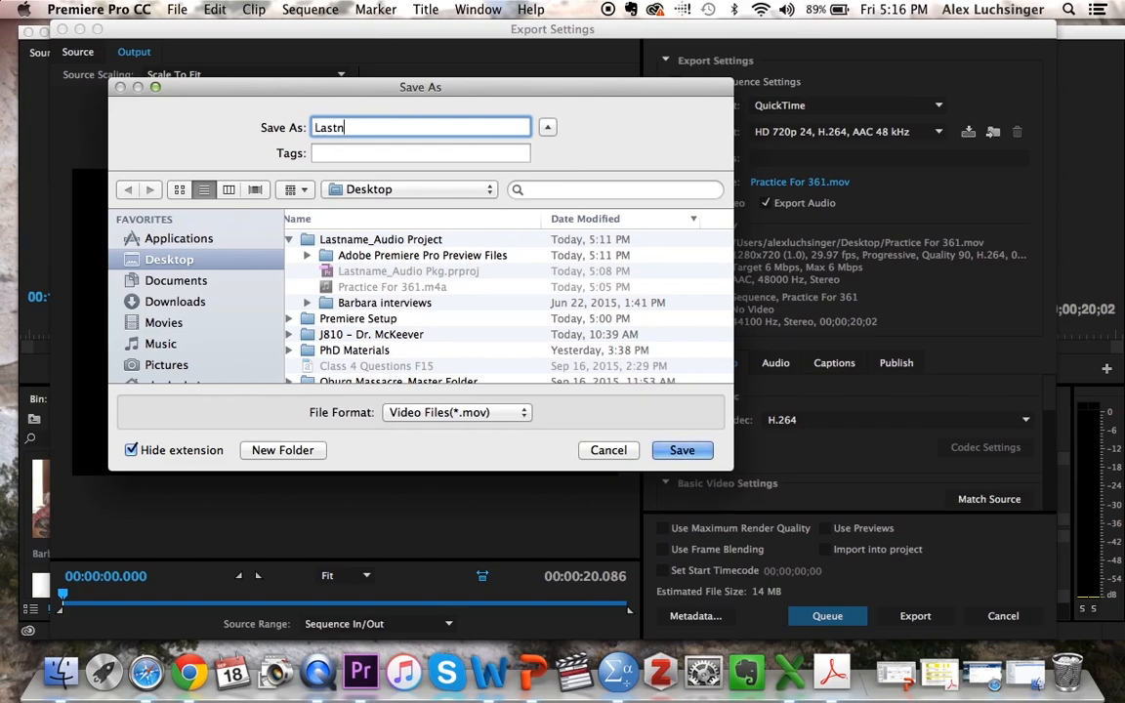
pyautogui.write('_Audio')
pyautogui.press('BackSpace')
pyautogui.press('BackSpace')
pyautogui.write('o')
pyautogui.press('BackSpace')
pyautogui.write('io Final')
pyautogui.click(328, 239)
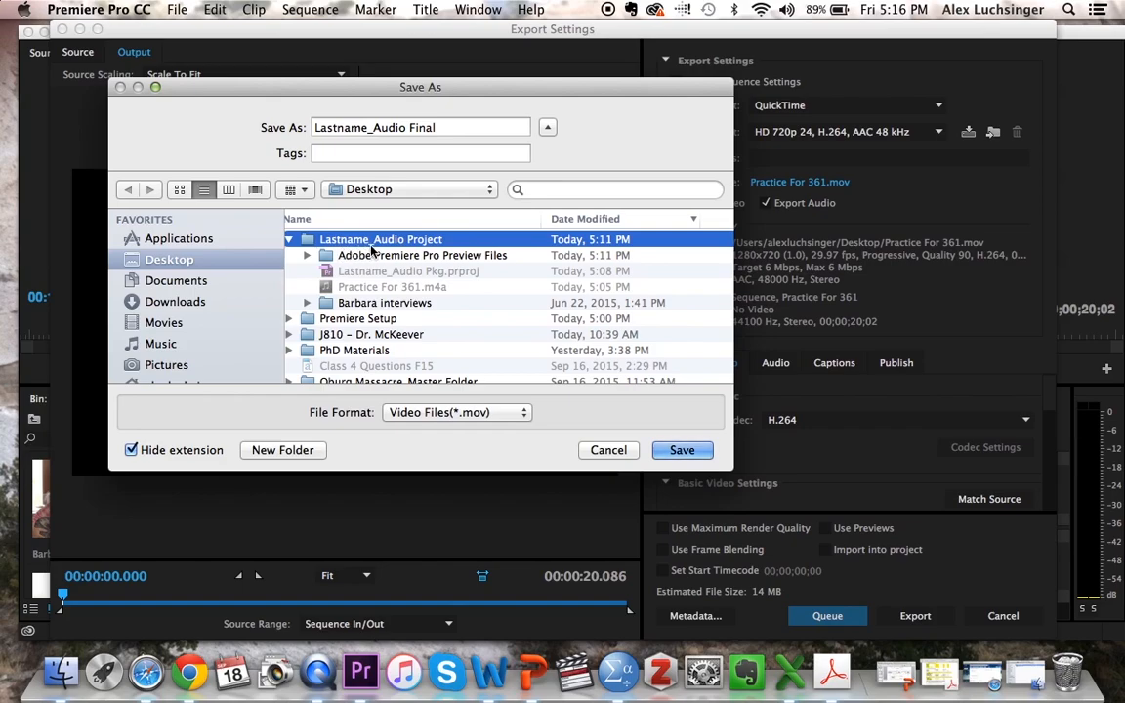
pyautogui.click(680, 452)
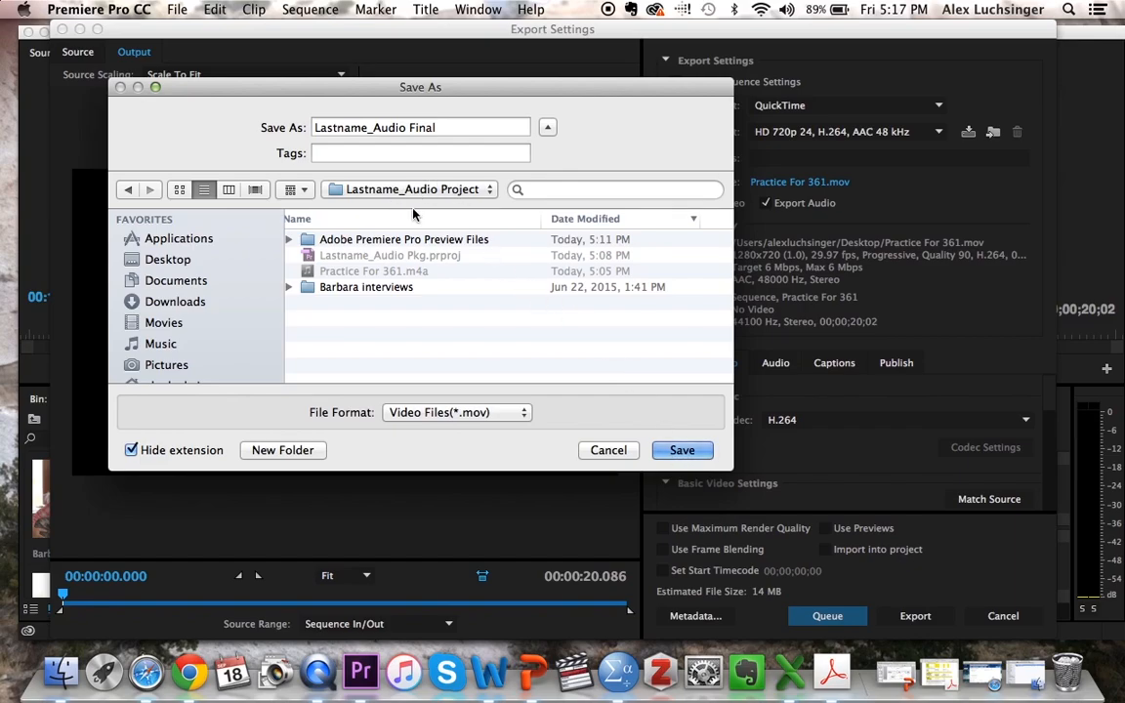
pyautogui.click(682, 450)
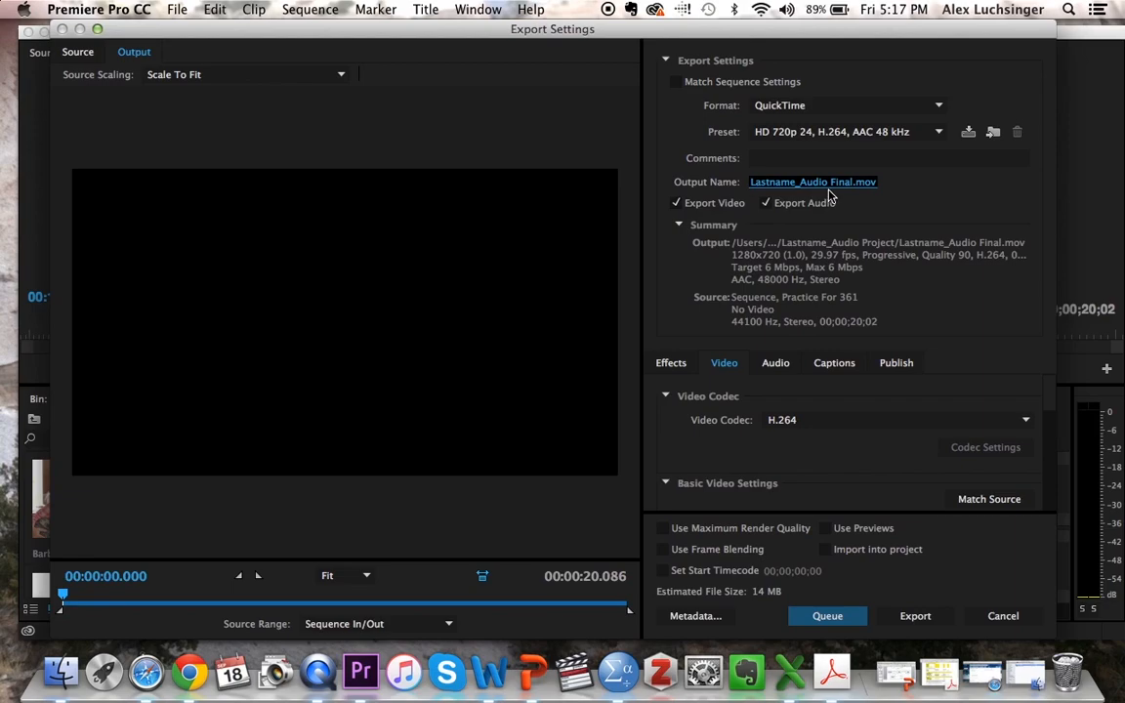
# Step: Export the sequence as a QuickTime file with the current video settings
pyautogui.scroll(-3, 827, 439)
pyautogui.scroll(-6, 826, 439)
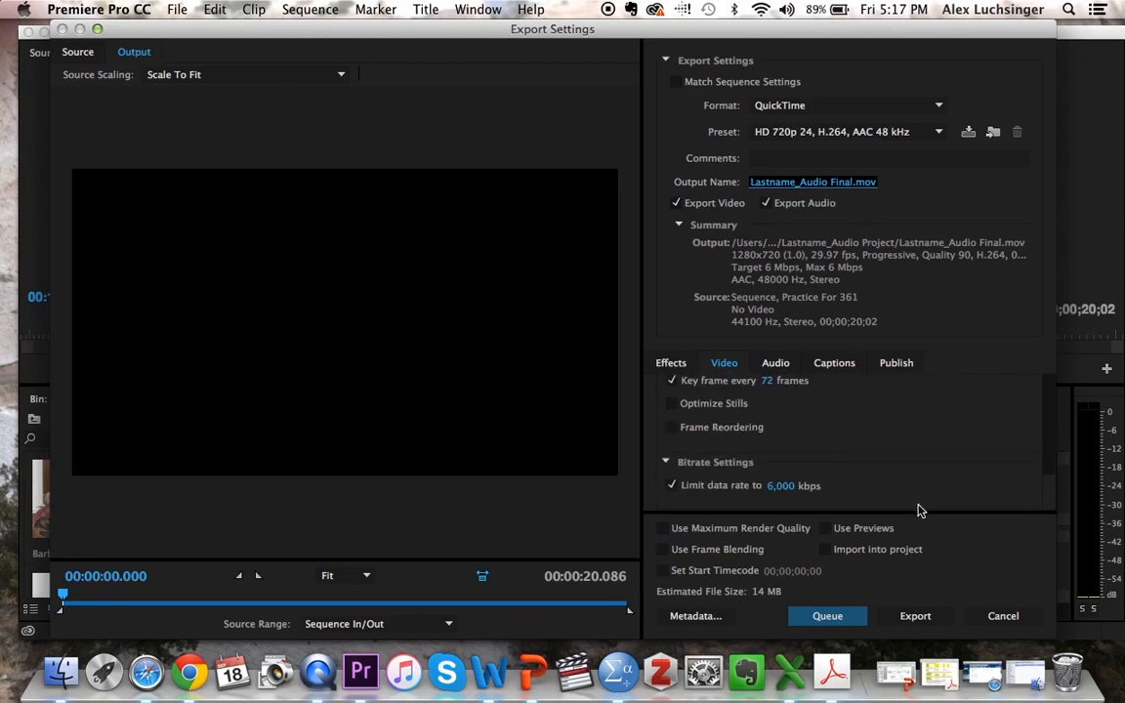
pyautogui.click(915, 616)
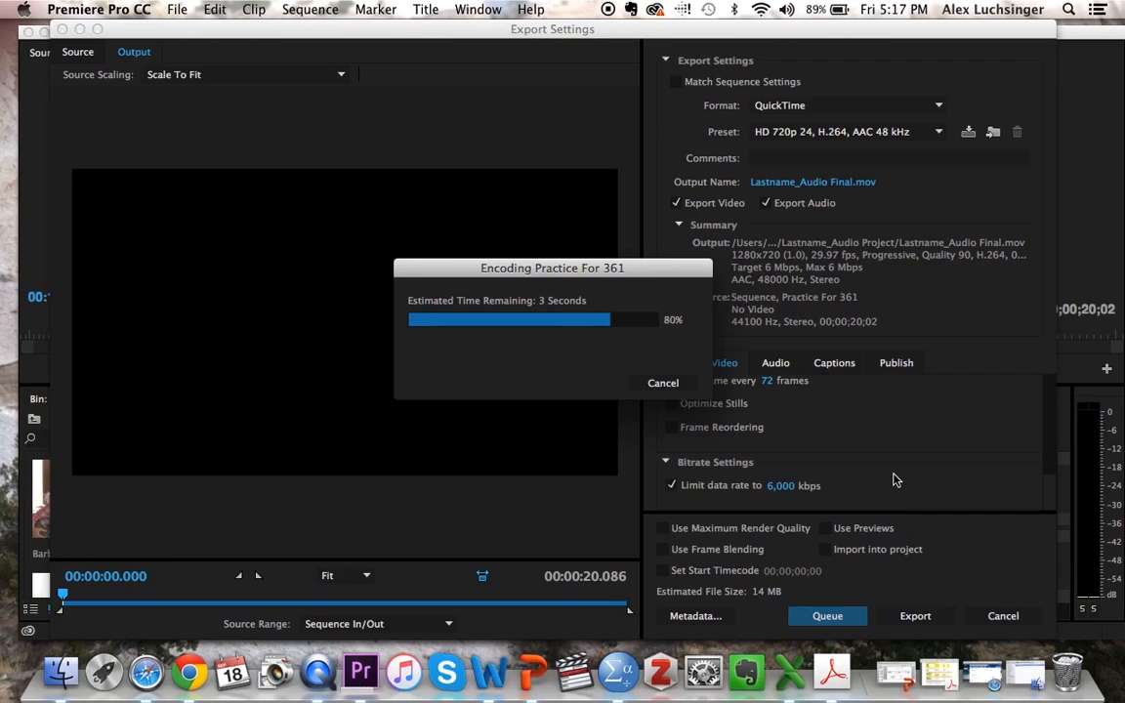
# Step: Switch to Finder, open Lastname_Audio Final.mov from the Lastname_Audio Project folder on the desktop, and play it in QuickTime Player
pyautogui.press('super+h')
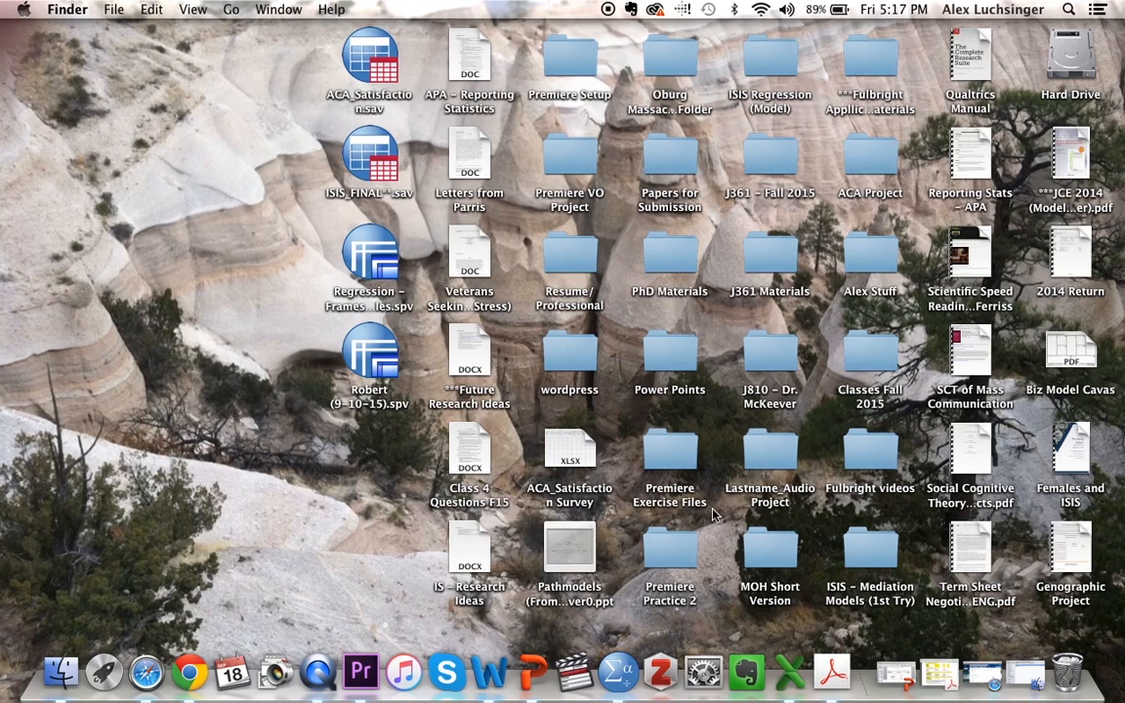
pyautogui.doubleClick(777, 459)
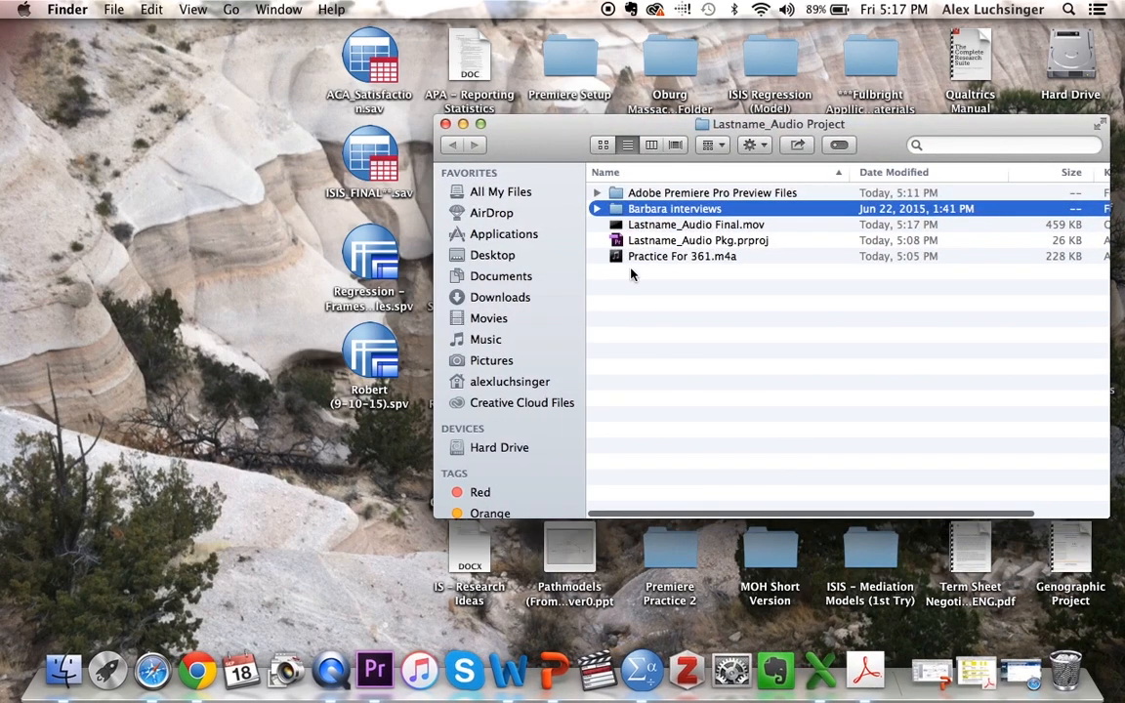
pyautogui.moveTo(539, 132); pyautogui.dragTo(367, 118)
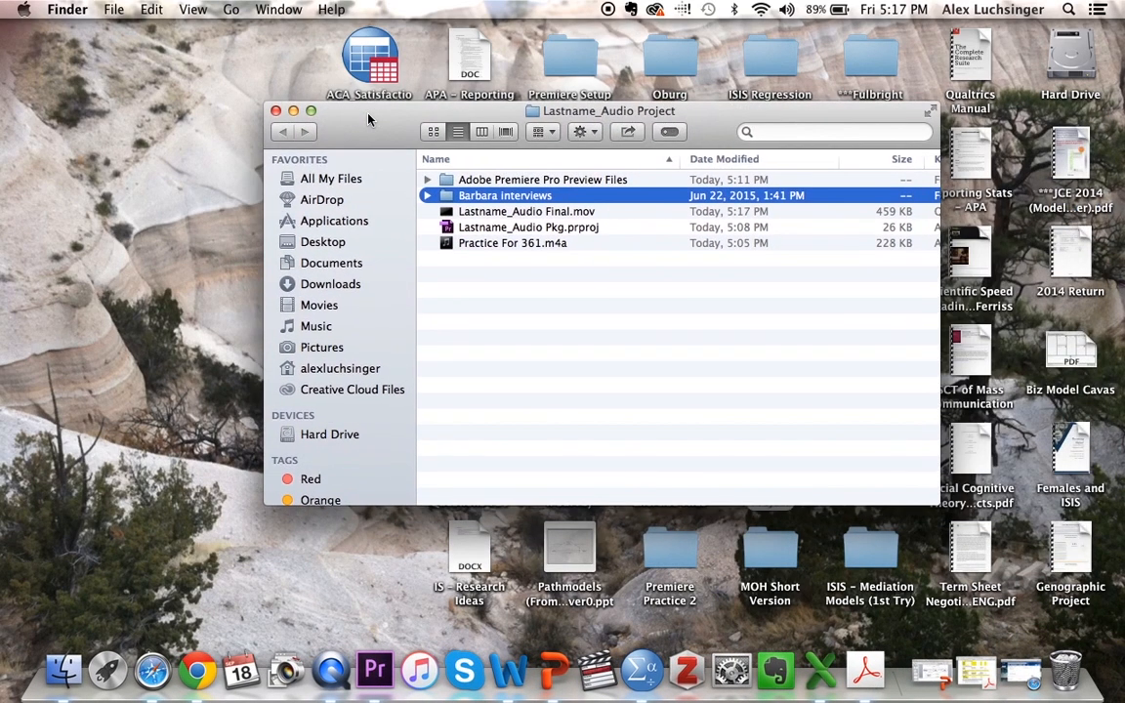
pyautogui.click(465, 211)
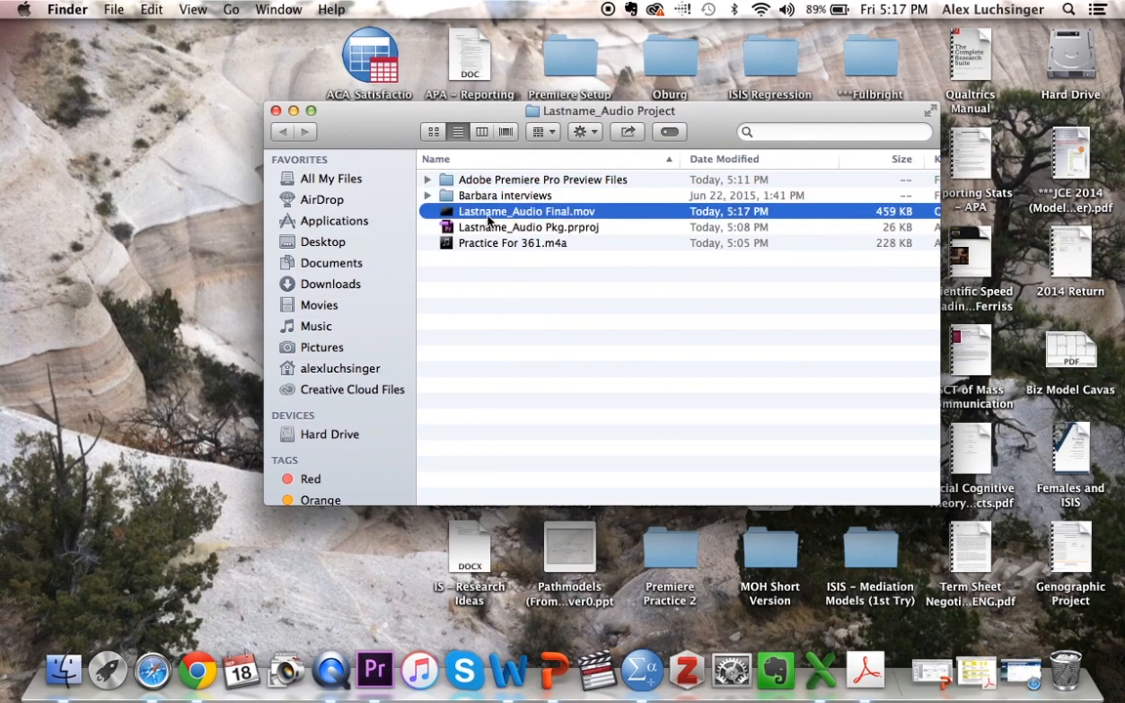
pyautogui.doubleClick(554, 220)
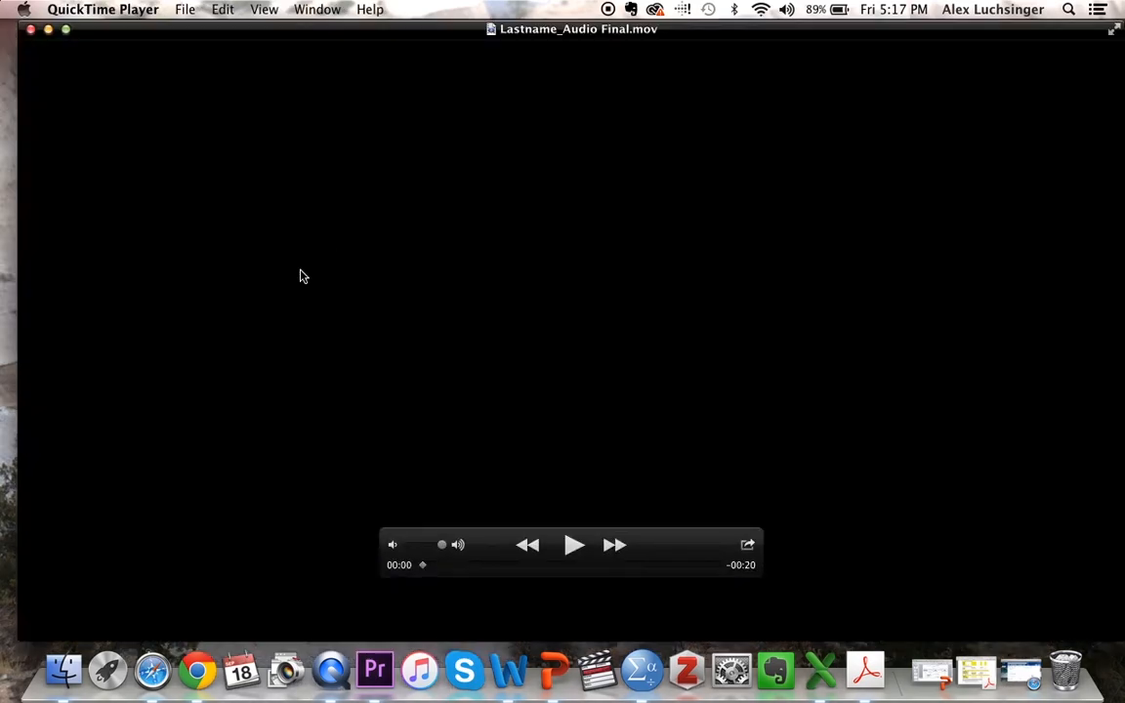
pyautogui.press('space')
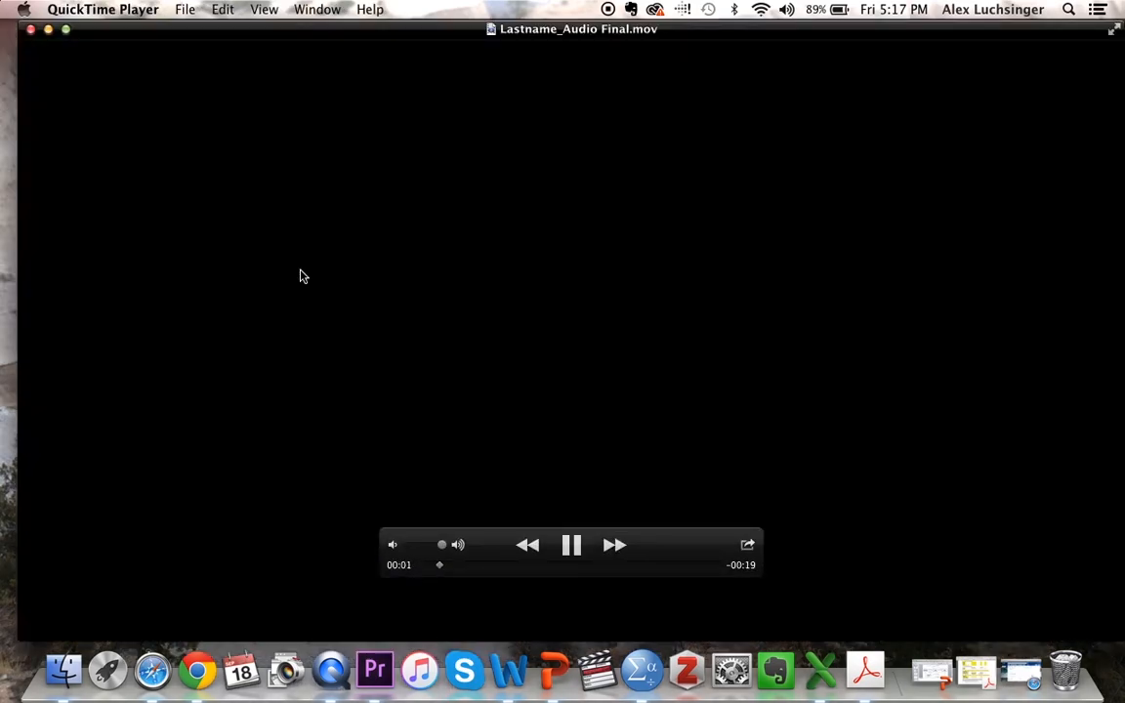